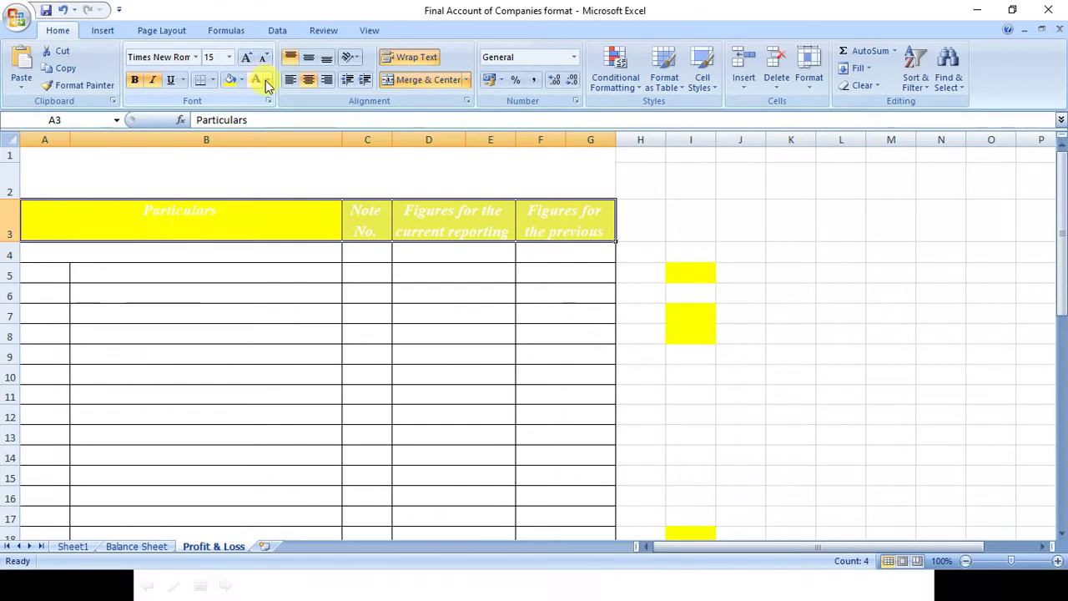
Make the text of the row 3 column headers and the merged sheet title in A1 black.
click(272, 97)
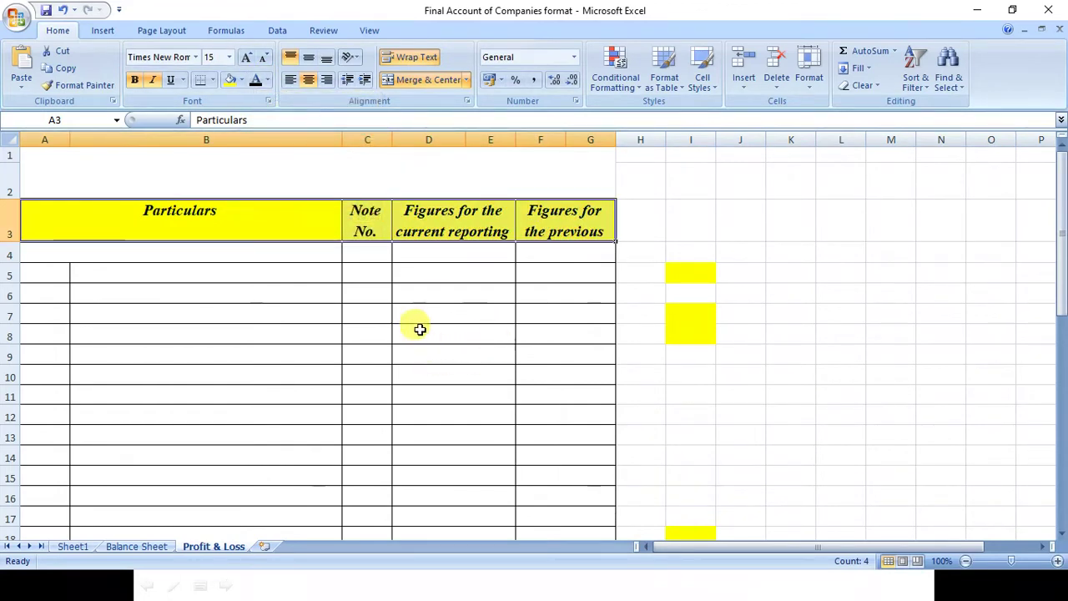
click(338, 171)
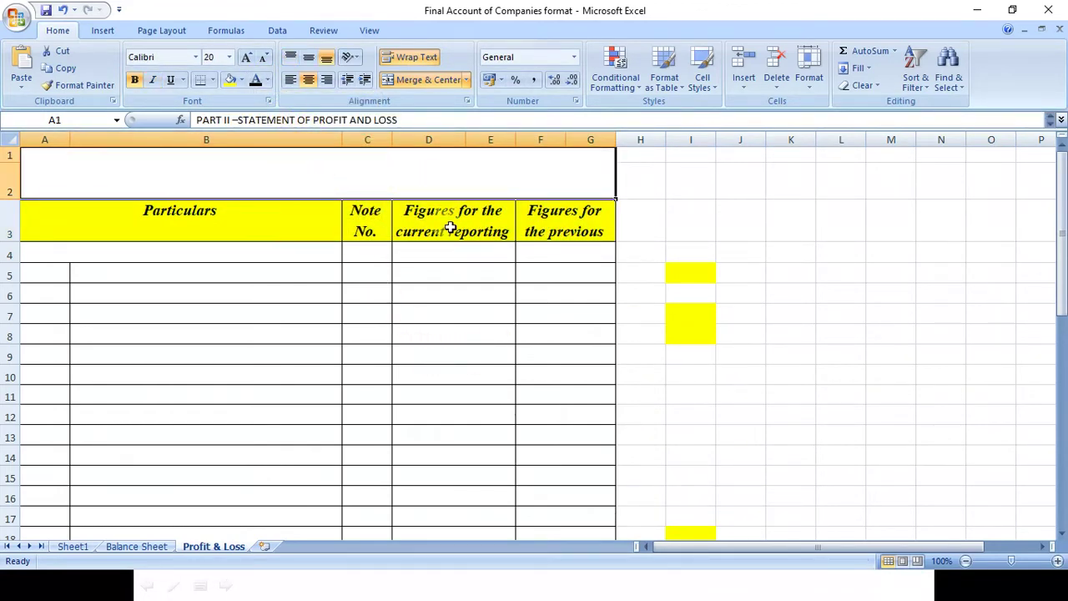
click(261, 82)
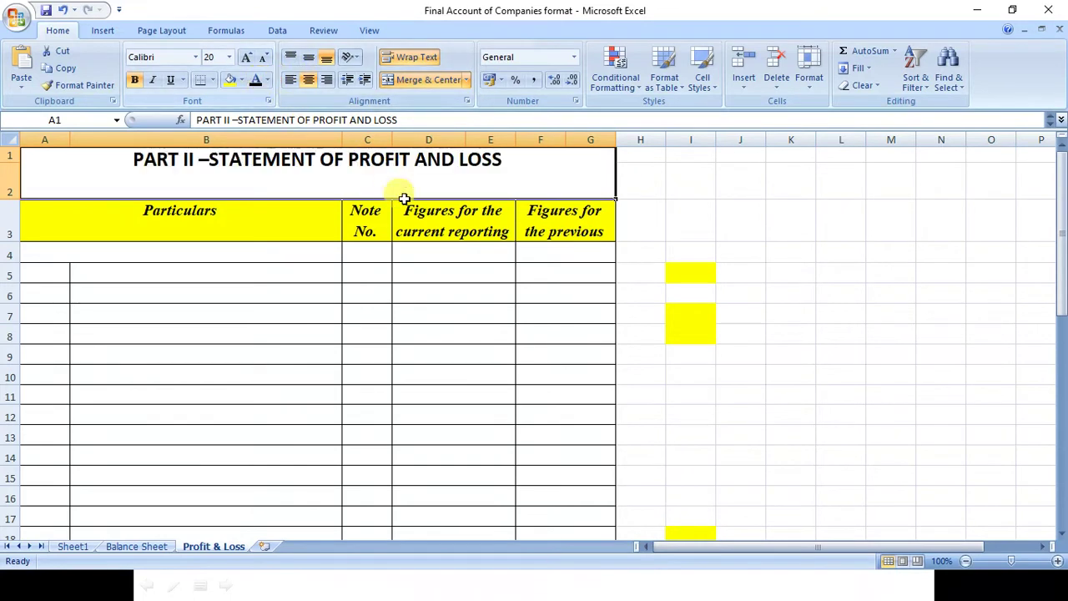
Remove the italics from "urrent reporting period" in the current-period header and make row 3 taller to show more of the header text.
double_click(448, 233)
drag(402, 232, 530, 252)
click(547, 273)
click(529, 228)
double_click(528, 232)
drag(528, 232, 594, 280)
click(354, 370)
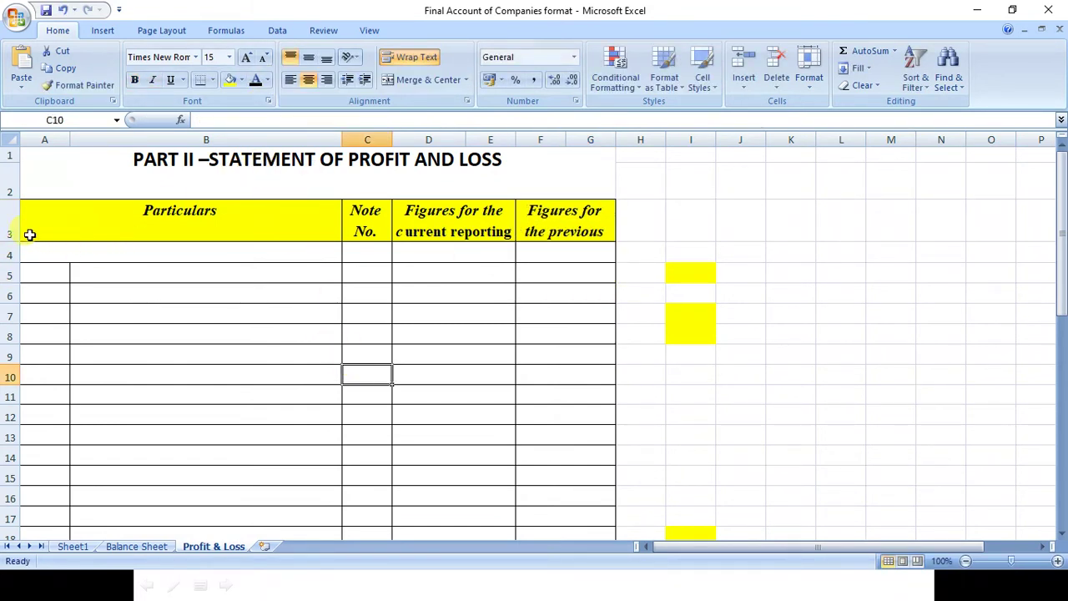
drag(10, 241, 38, 269)
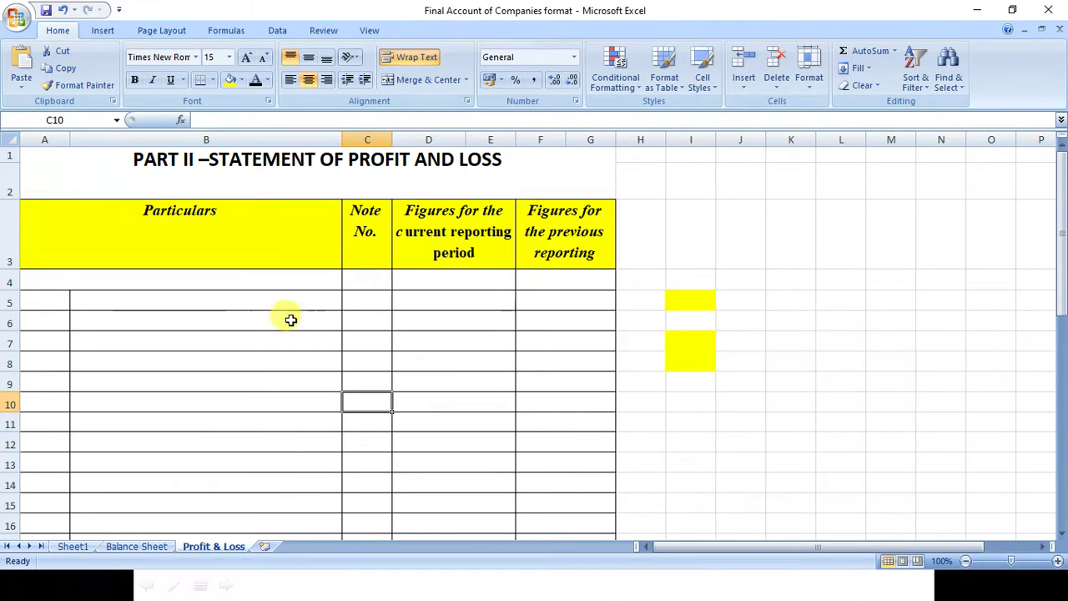
Examine the sheet title and highlight its words PROFIT AND LOSS without changing the text.
click(307, 165)
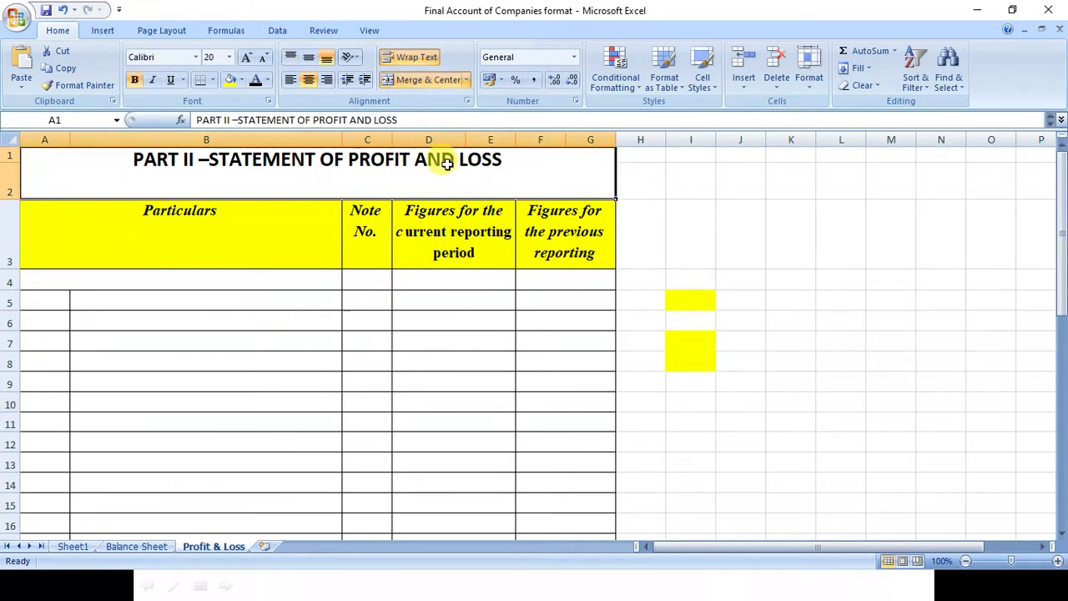
double_click(508, 150)
click(682, 260)
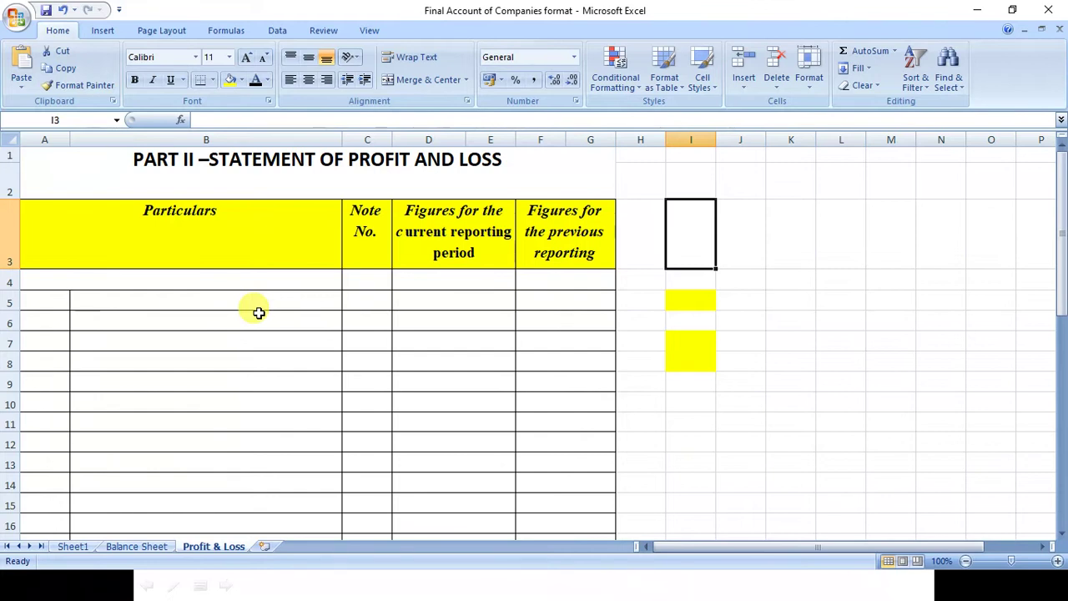
click(262, 163)
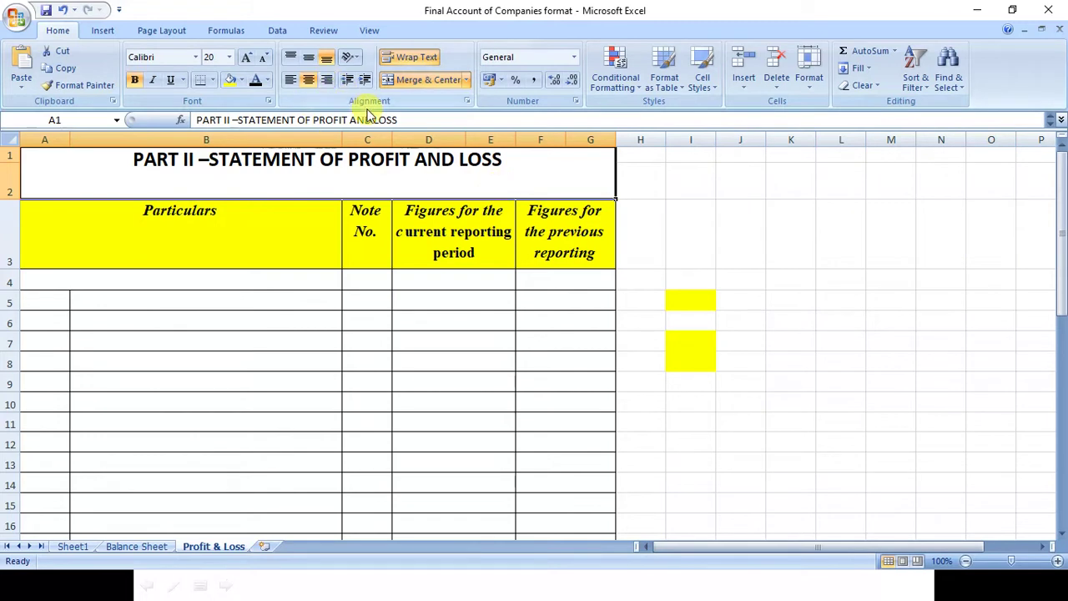
double_click(506, 160)
drag(503, 233, 348, 217)
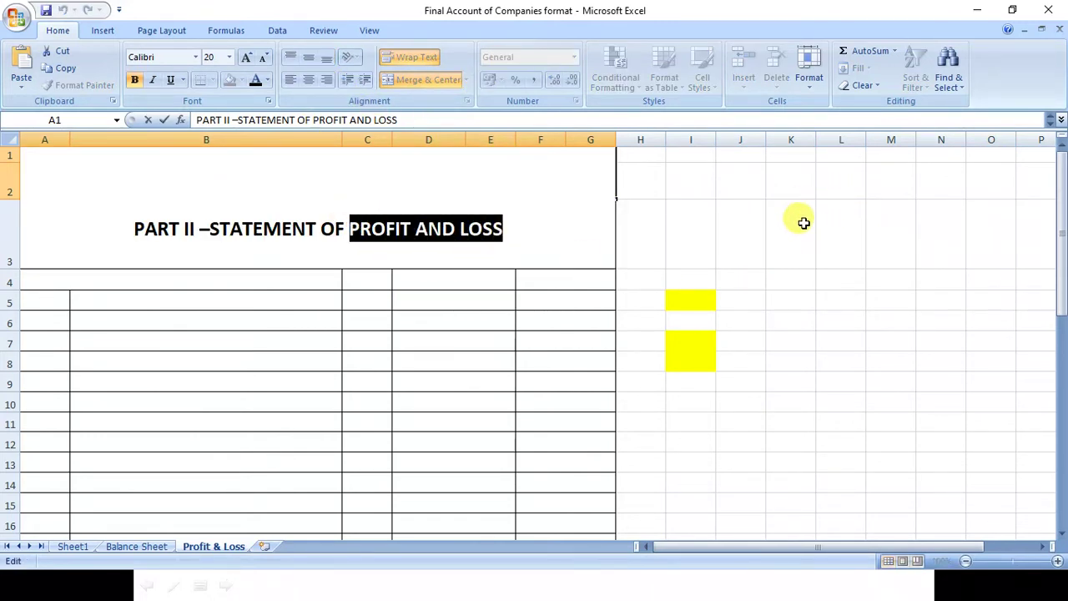
click(799, 228)
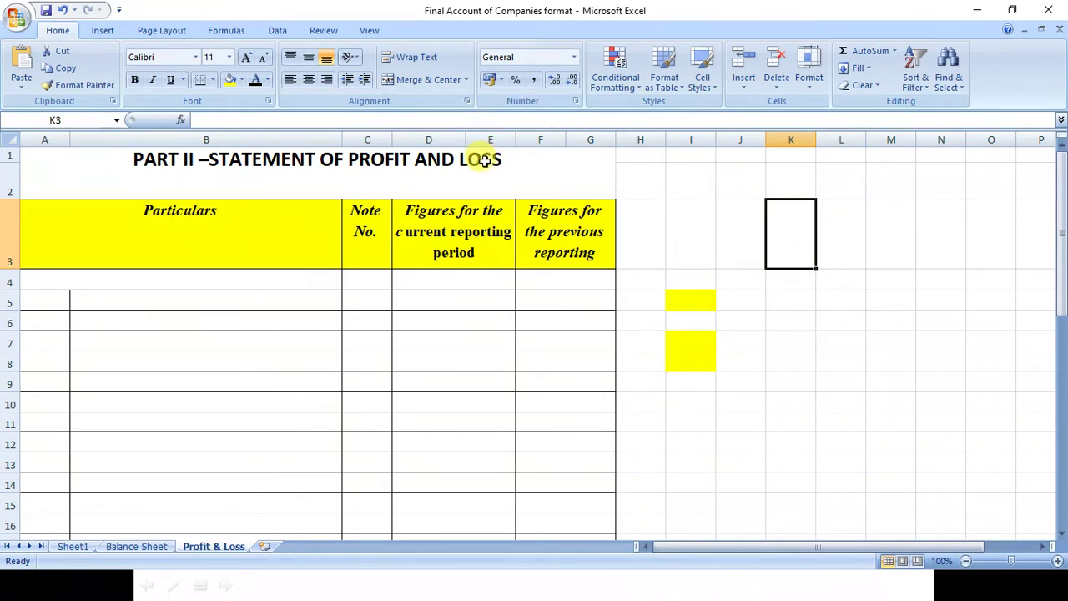
Turn the white text in A4:B7 black, from the number row through the Total Income line.
drag(155, 284, 155, 327)
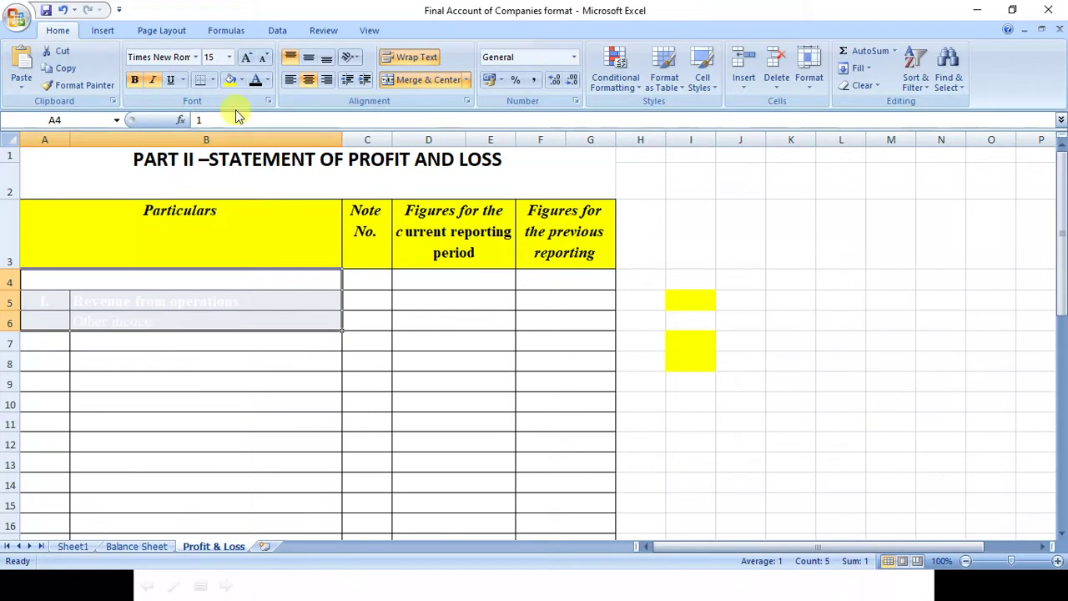
click(255, 79)
click(140, 297)
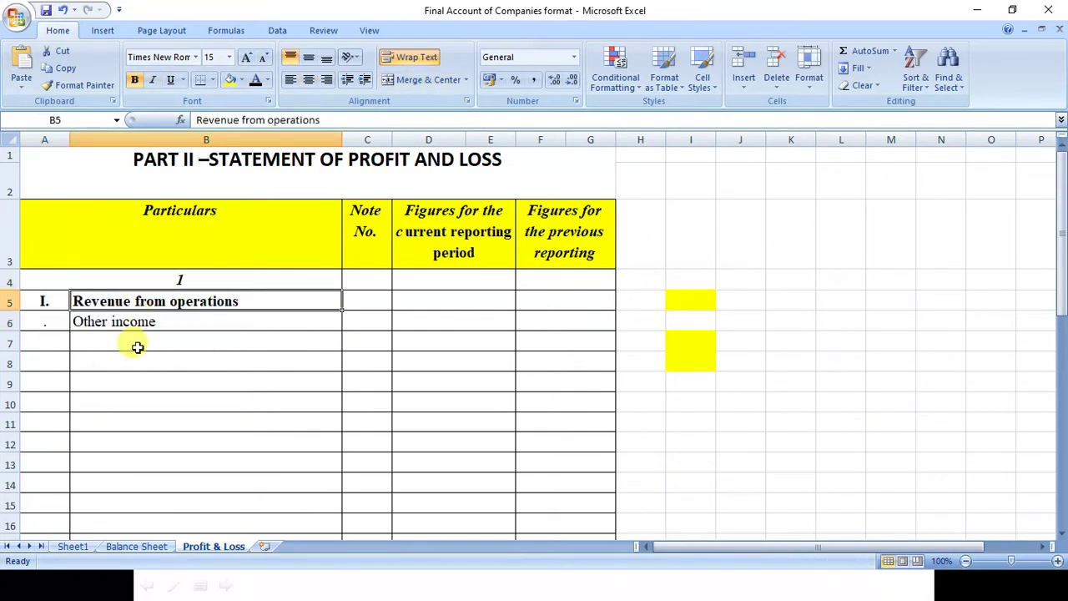
click(107, 344)
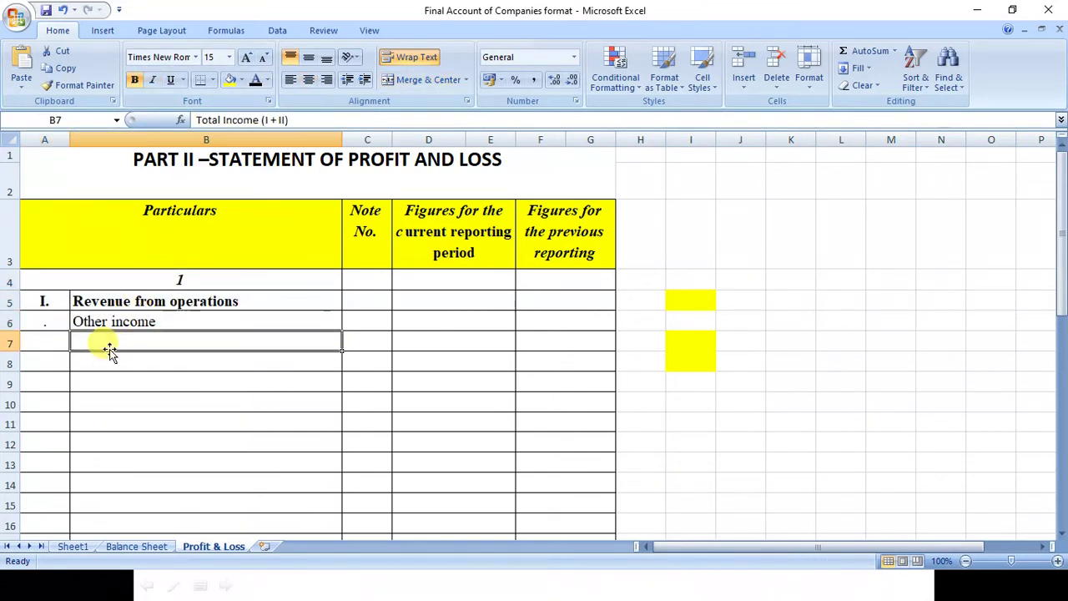
click(256, 81)
click(29, 340)
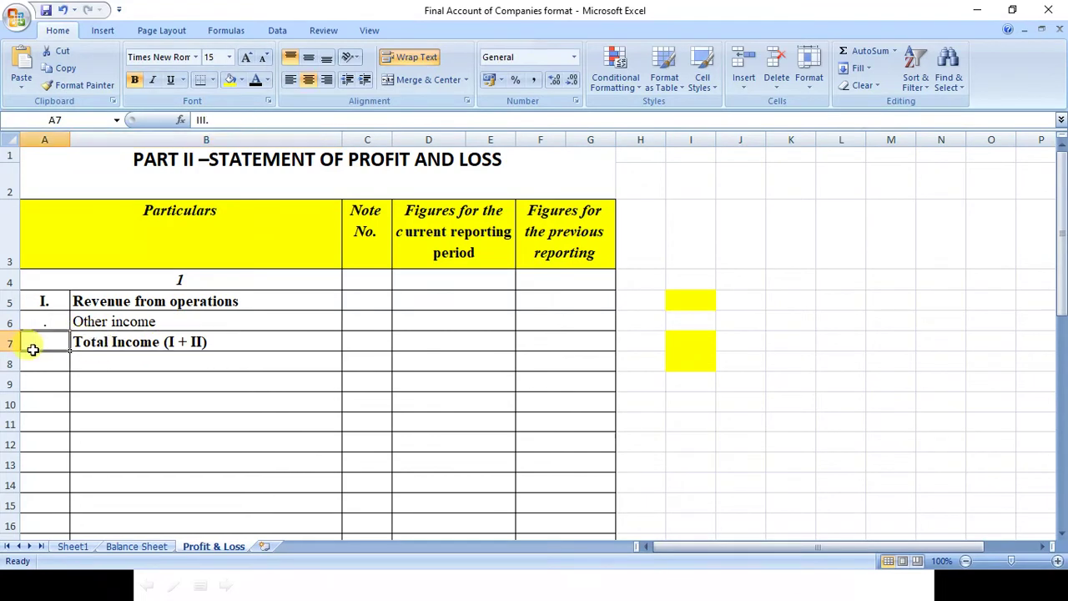
click(255, 80)
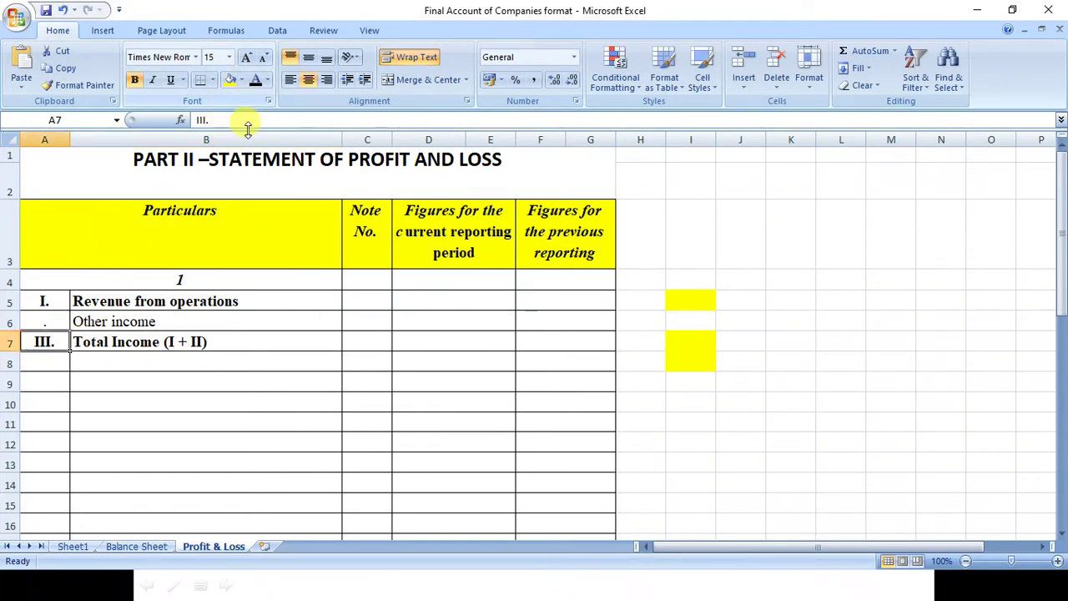
Enter II as the serial number of the Other income row in A6.
click(52, 325)
double_click(52, 324)
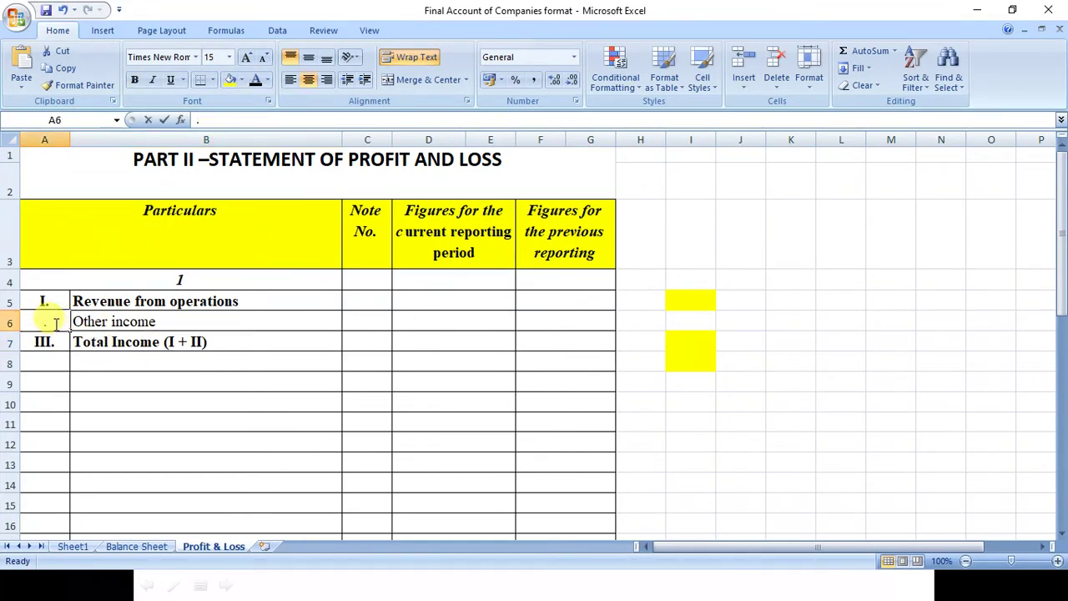
text(III)
key(Return)
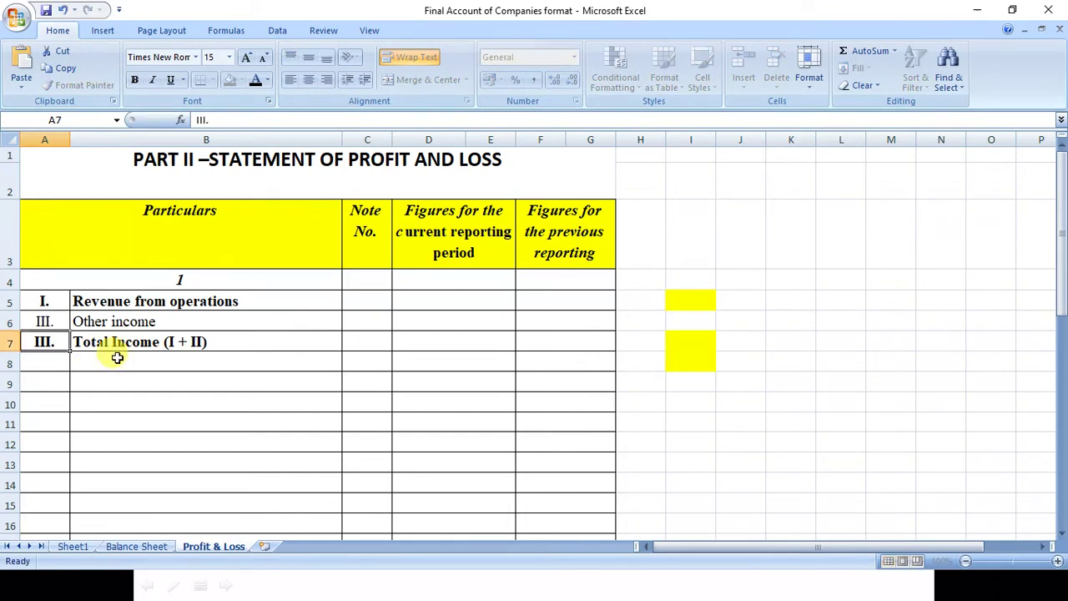
click(60, 318)
text(II)
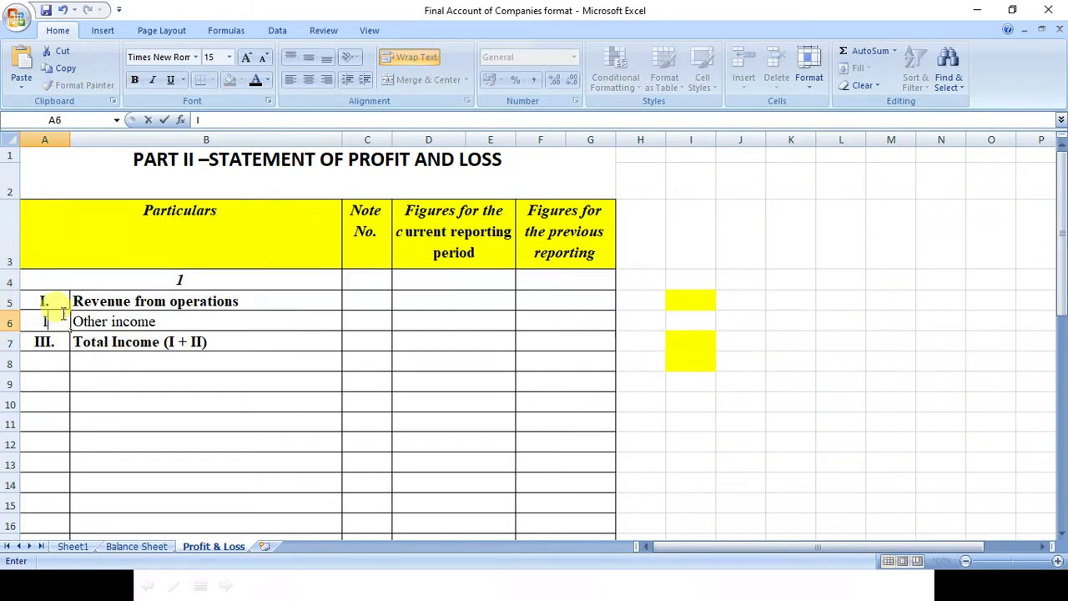
key(Return)
Examine the Revenue from operations and Other income lines together with the Total Income line.
drag(109, 304, 108, 341)
click(108, 343)
drag(120, 301, 117, 322)
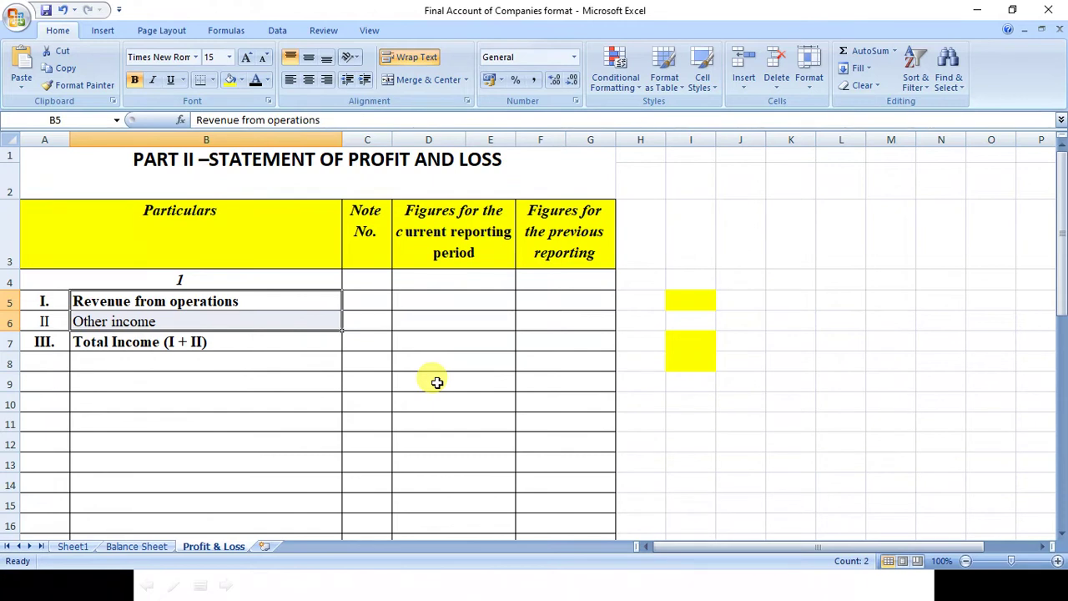
click(130, 342)
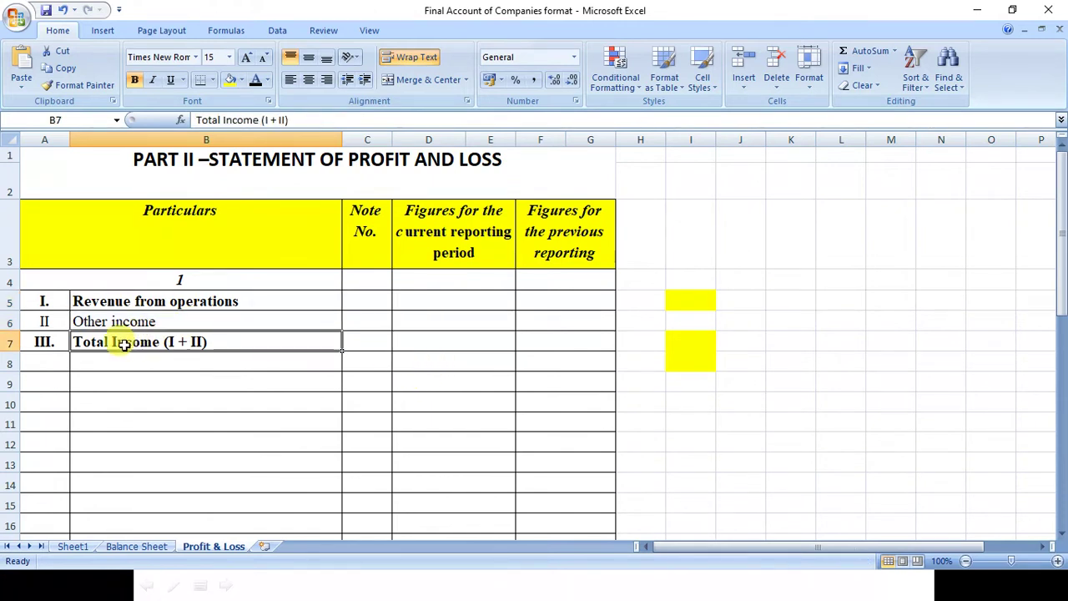
mouse_move(136, 301)
mouse_down()
mouse_move(136, 341)
mouse_move(140, 317)
mouse_up()
Highlight the Revenue from operations wording in B5 and compare it with Other income, leaving both entries unchanged.
click(244, 299)
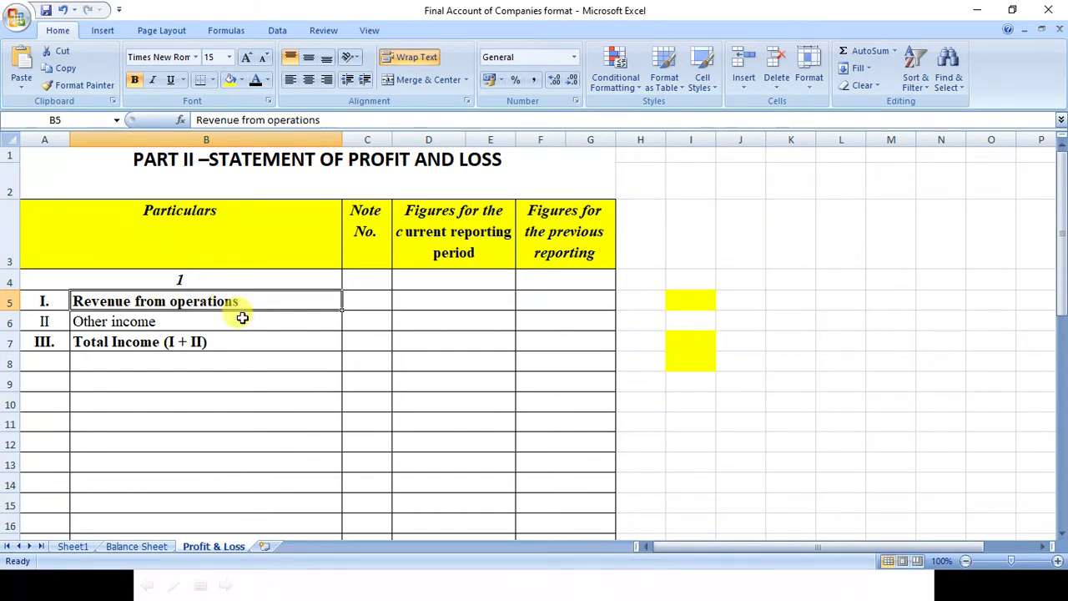
double_click(253, 300)
drag(248, 300, 73, 302)
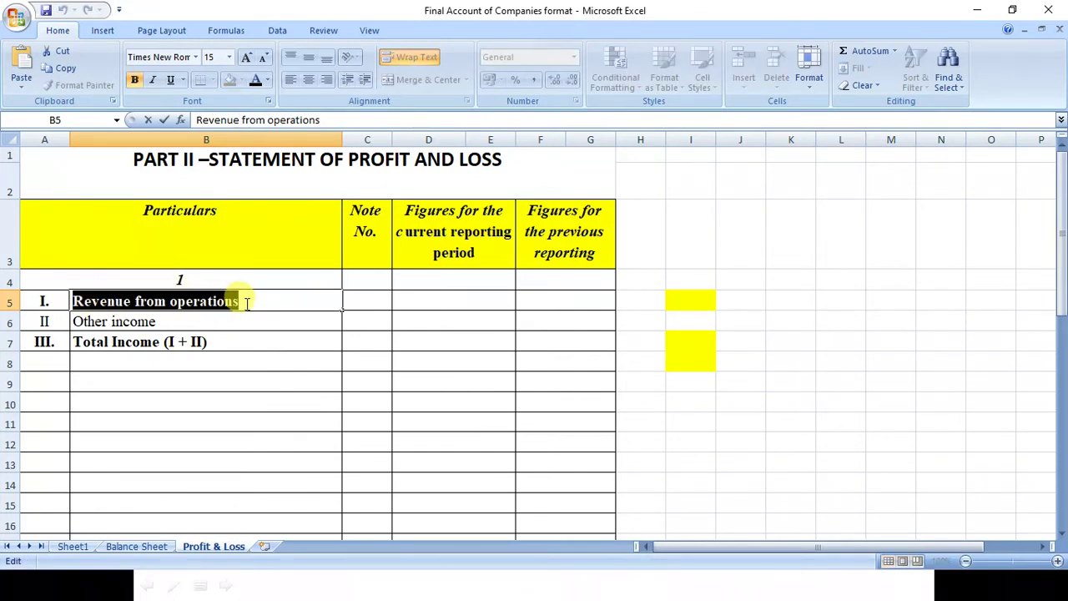
click(189, 314)
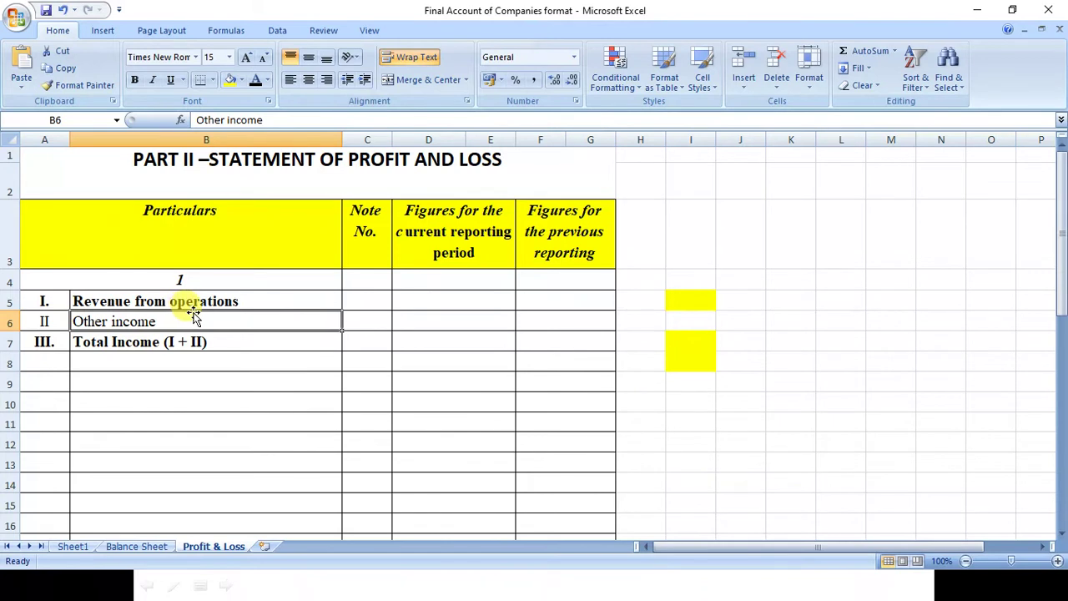
click(208, 301)
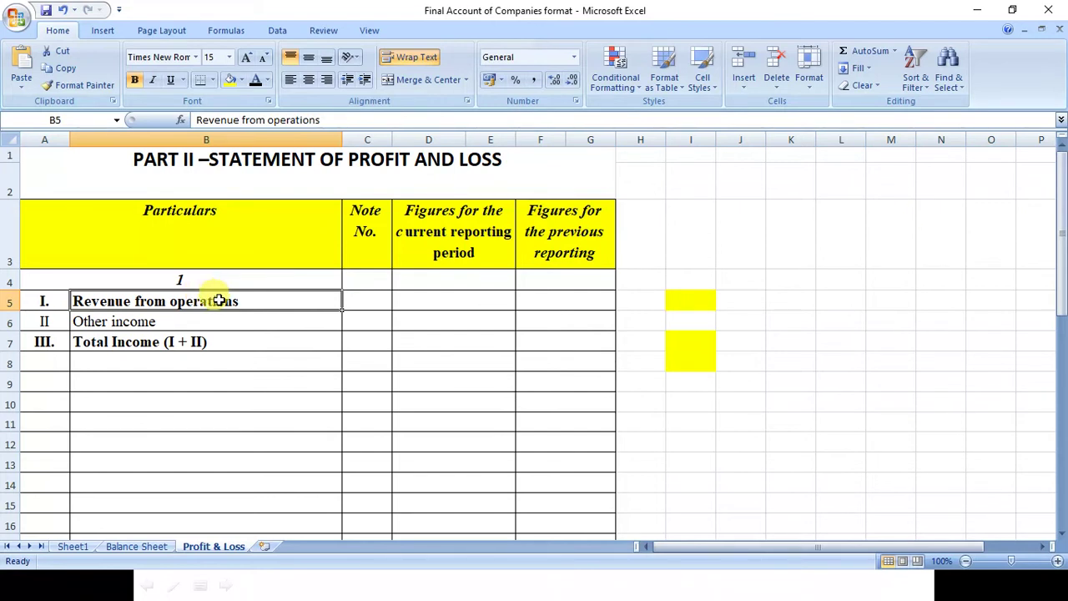
double_click(246, 301)
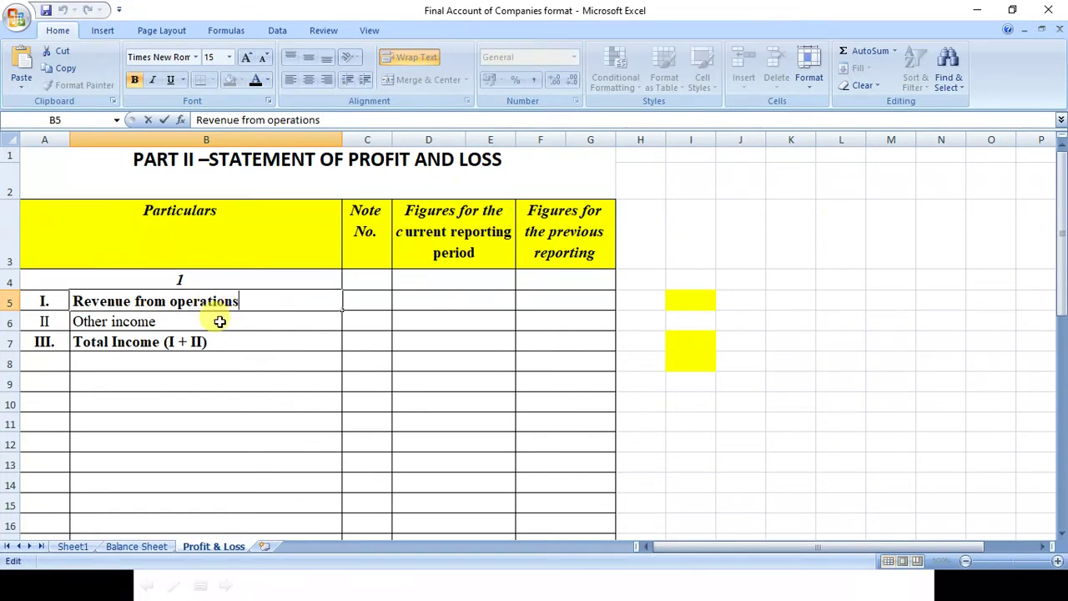
key(Escape)
click(219, 320)
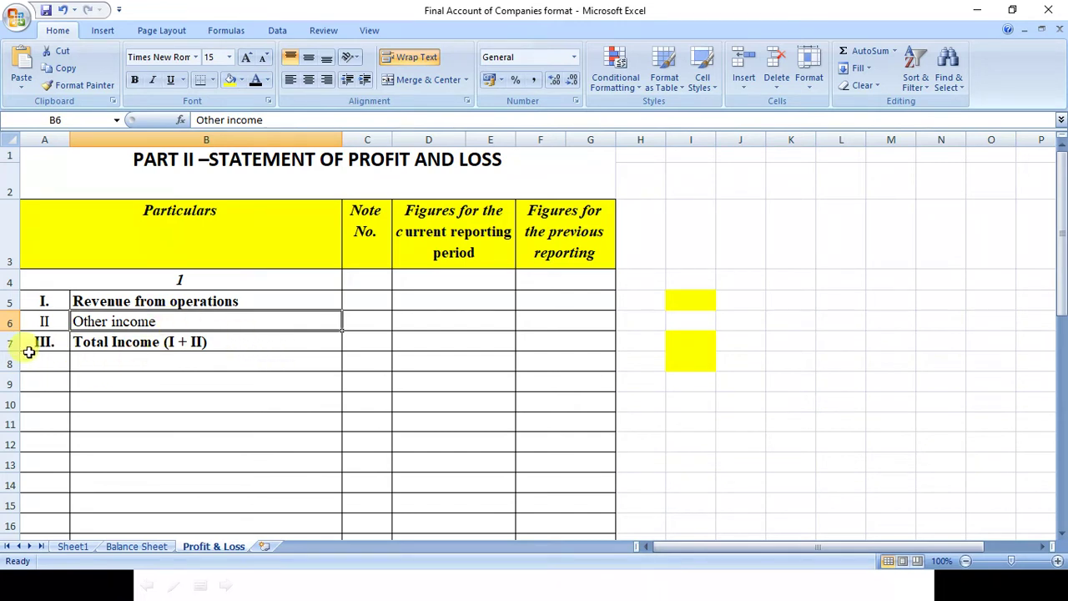
Fill the Total Income and Expenses rows yellow in columns A and B, and make the Expenses row's text black.
drag(43, 342, 281, 339)
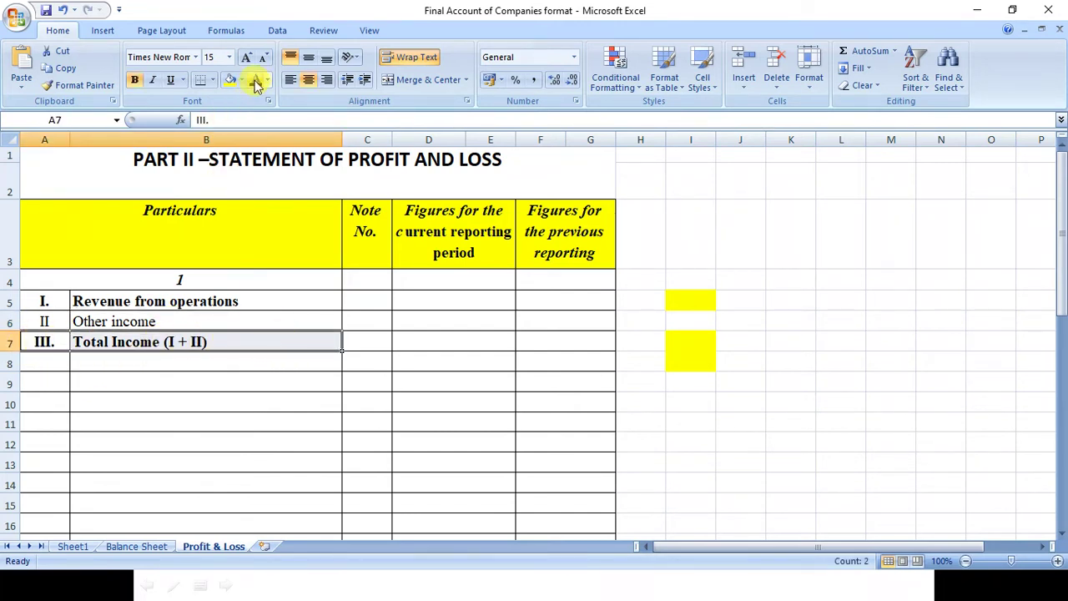
click(228, 79)
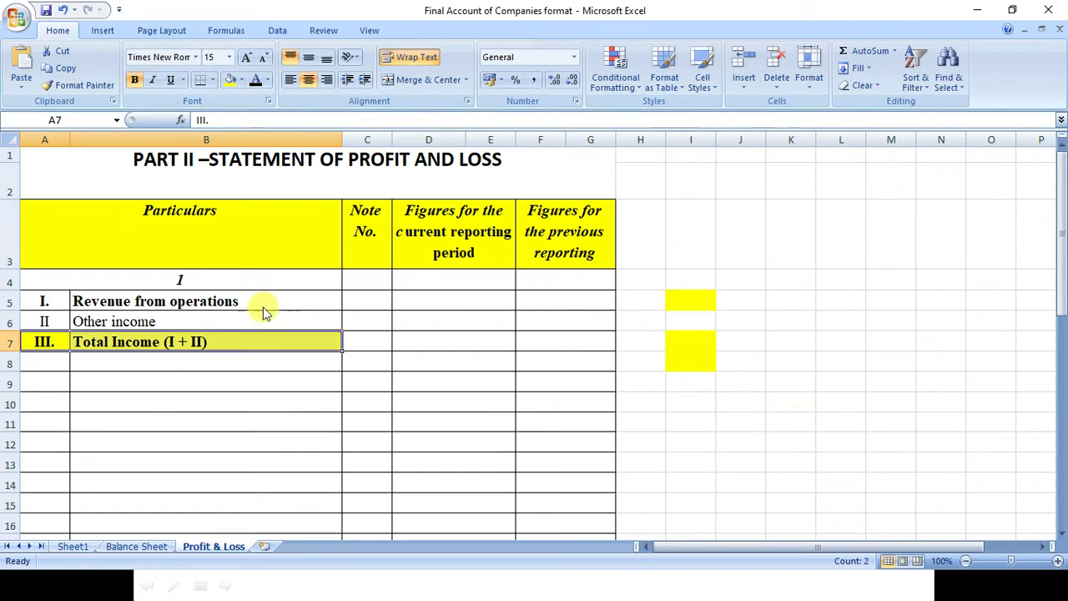
drag(48, 359, 154, 367)
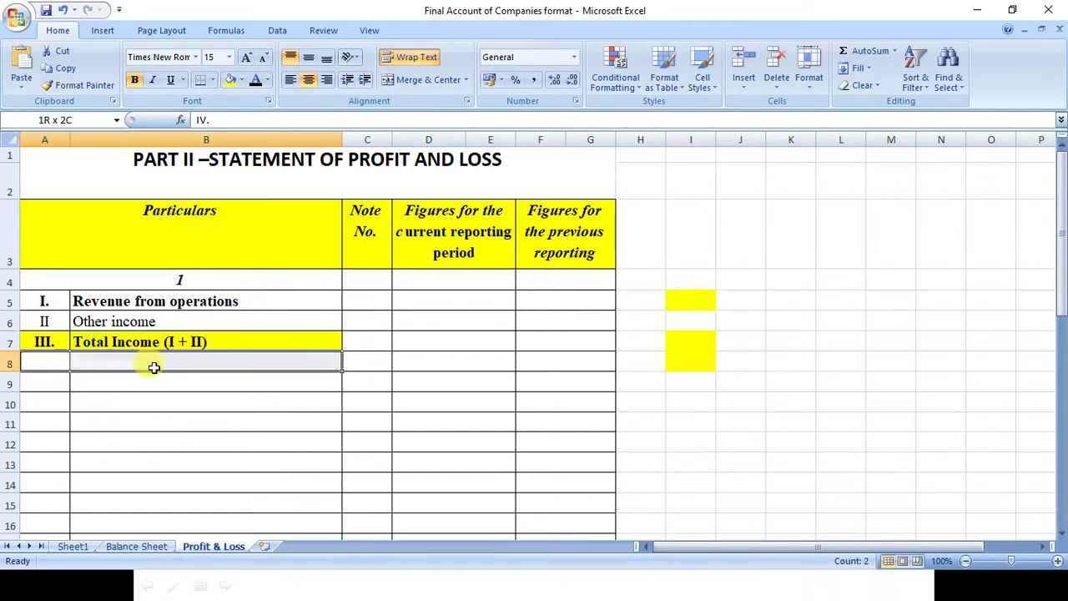
click(230, 81)
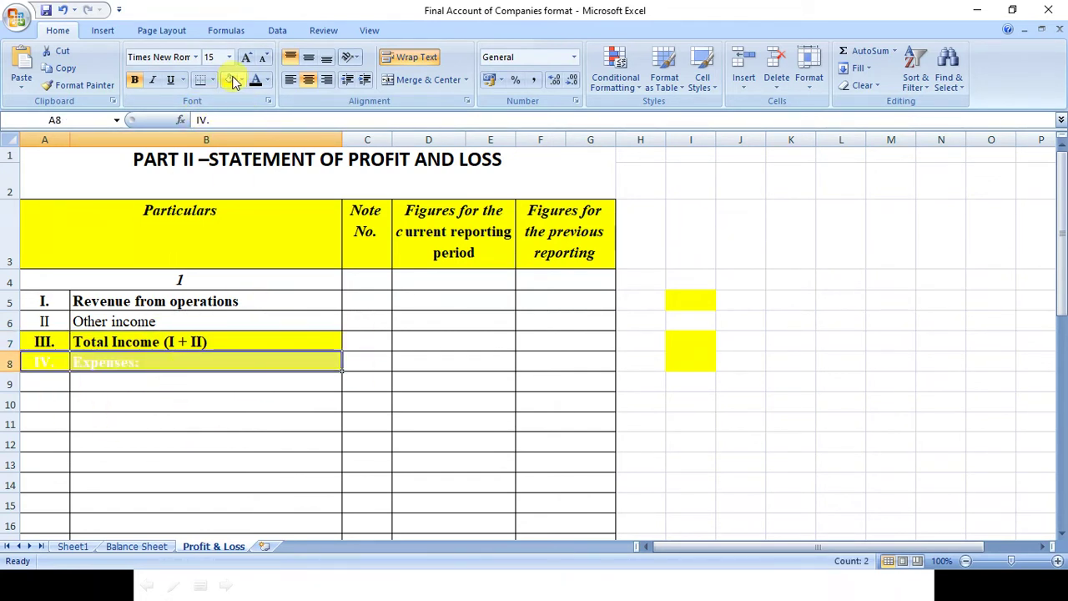
click(255, 80)
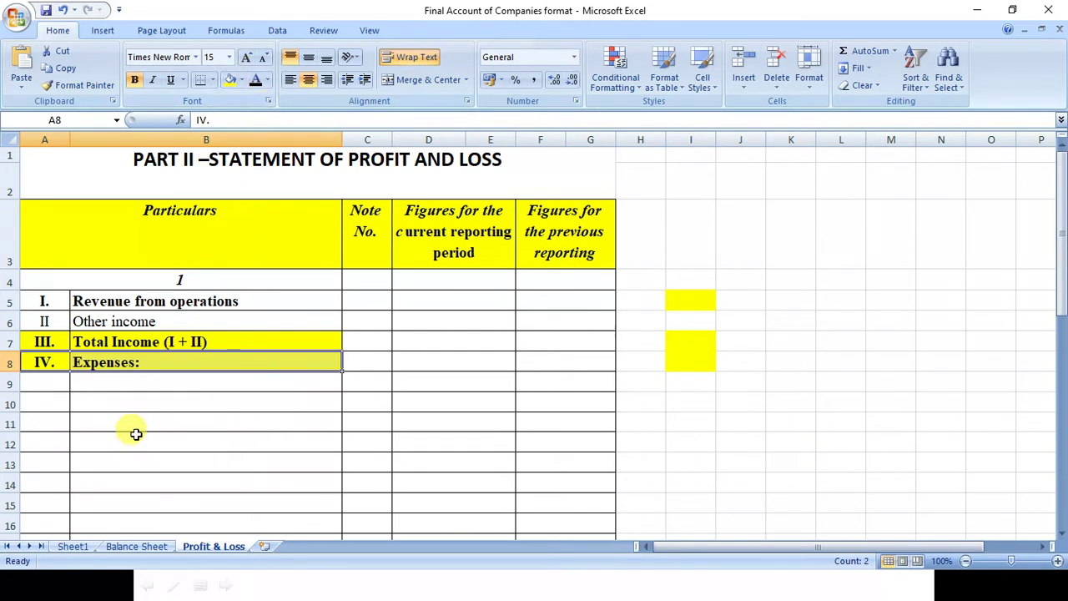
Widen columns E and G so both reporting period headers fit on one line, and reduce the height of row 3.
click(1062, 534)
click(1062, 534)
click(1062, 534)
drag(1063, 347, 1063, 234)
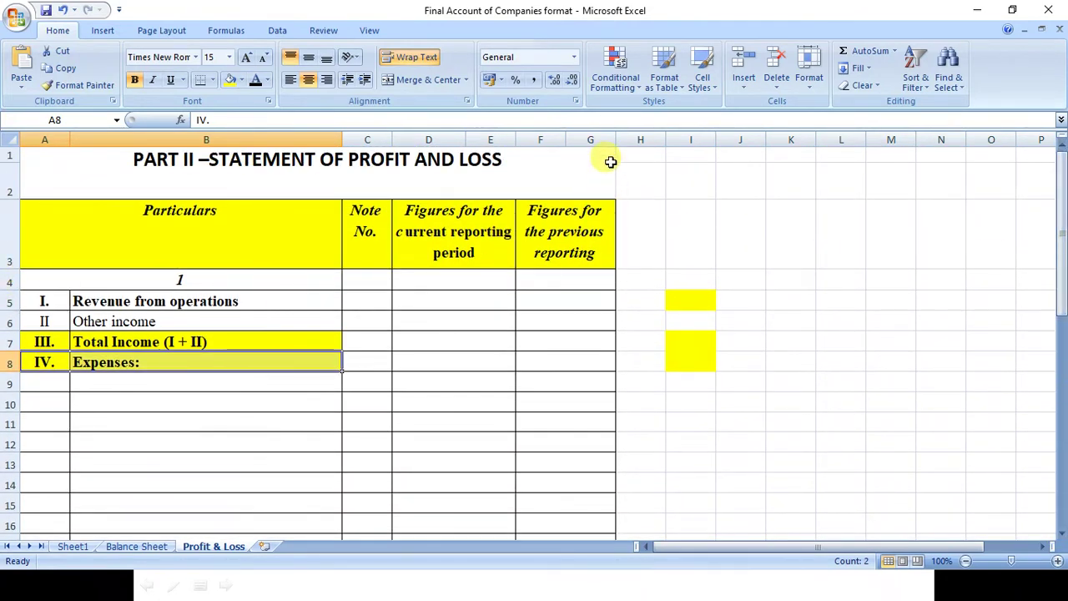
drag(616, 139, 719, 155)
drag(516, 139, 638, 140)
drag(841, 140, 939, 161)
drag(632, 139, 697, 148)
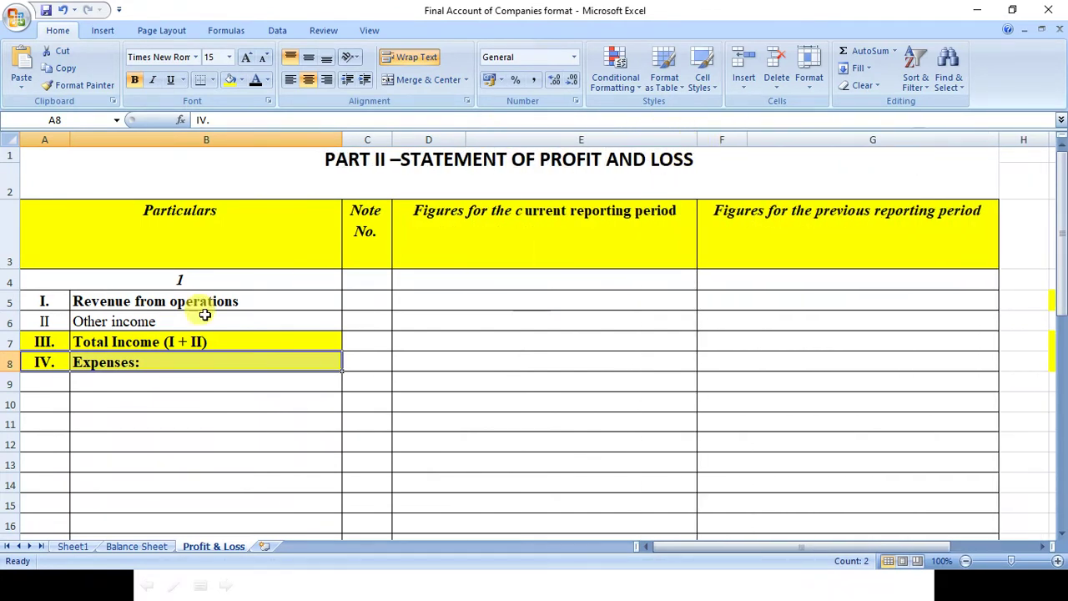
drag(9, 266, 9, 237)
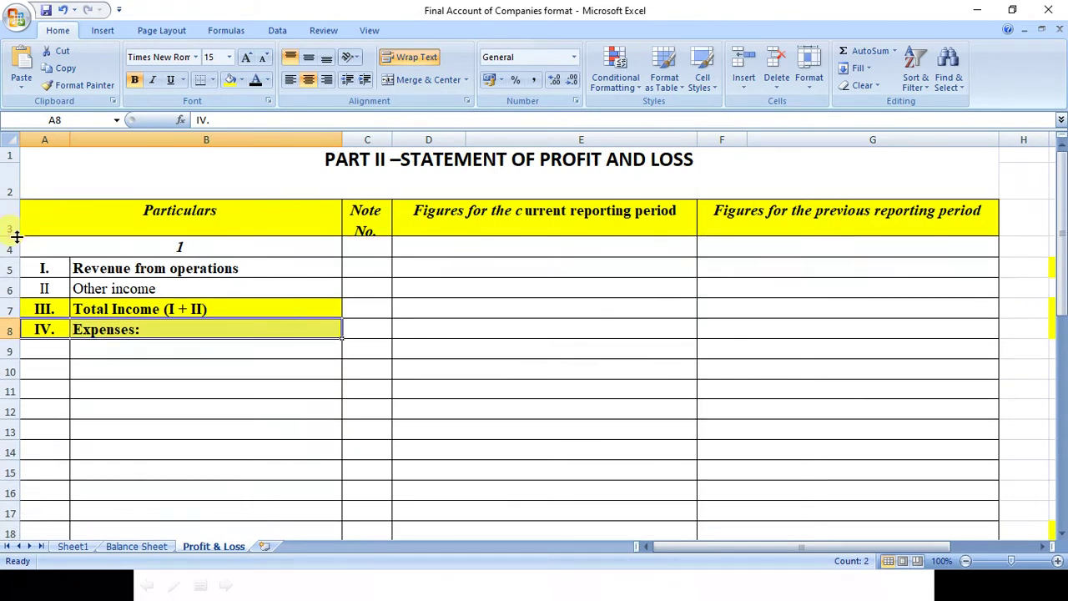
Make the hidden expense numbers from A9 downward and the Cost of materials consumed and Purchases of Stock-in-Trade entries in B9 and B10 black.
drag(48, 353, 53, 518)
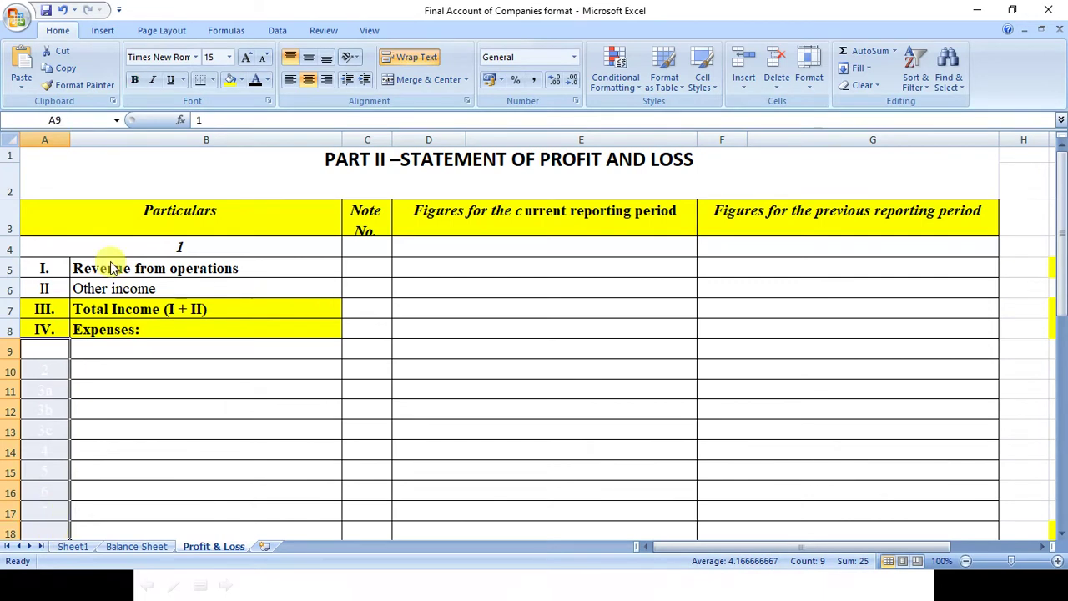
click(255, 79)
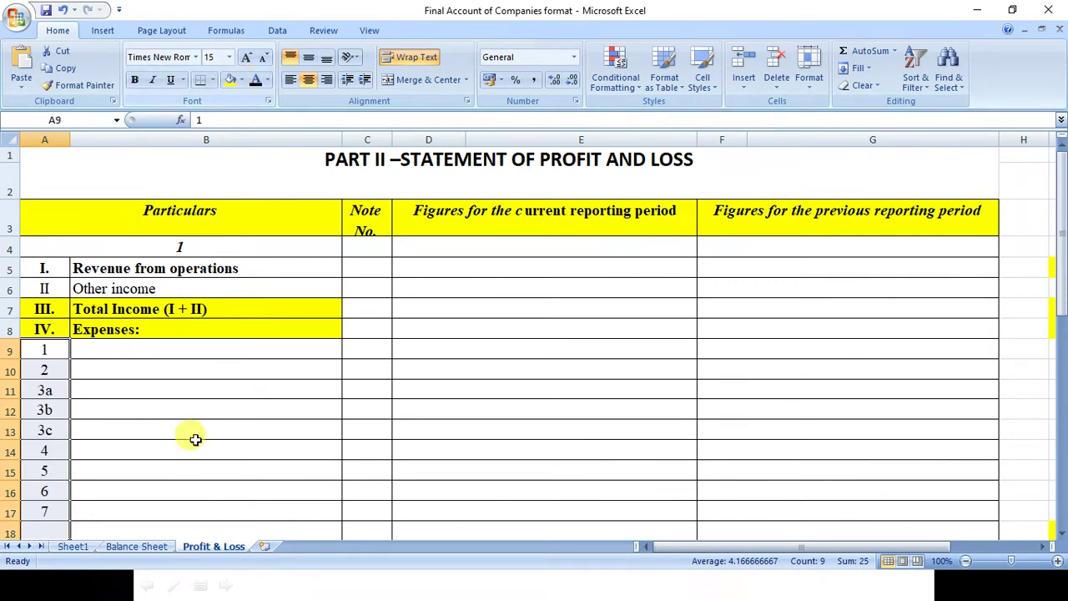
click(141, 351)
click(255, 80)
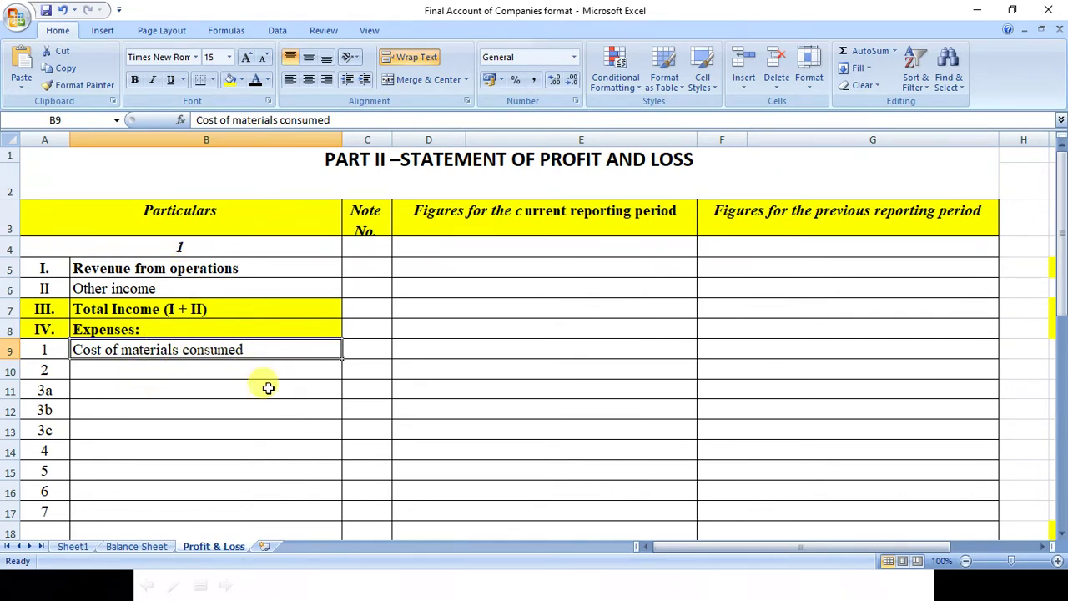
click(157, 375)
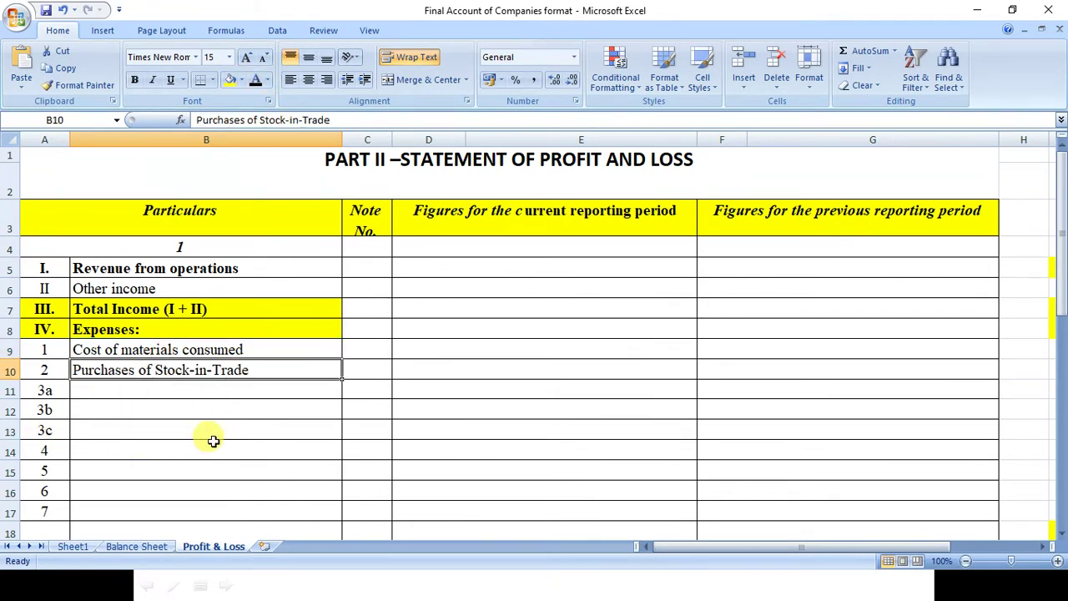
Change the text in B11:B13, covering changes in inventories of finished goods, work-in-progress and Stock-in-Trade, to black.
click(116, 346)
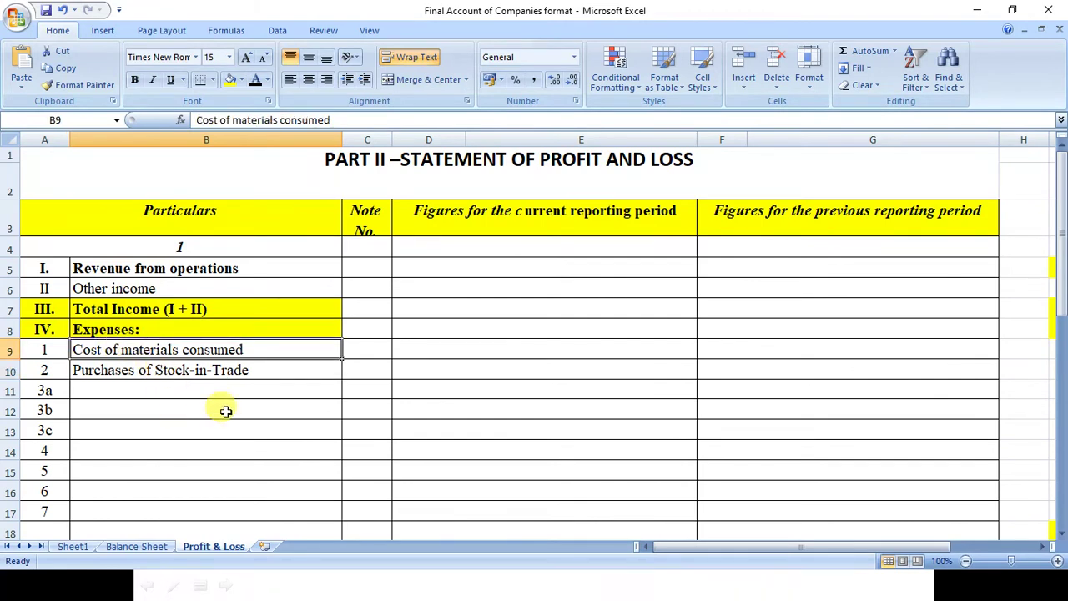
click(143, 371)
click(138, 349)
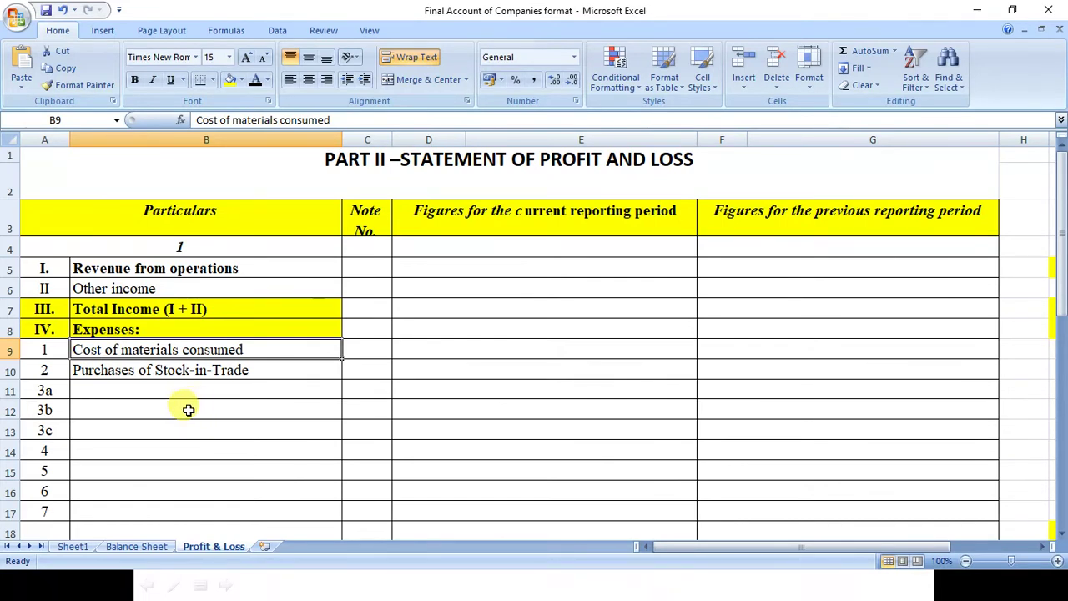
click(177, 377)
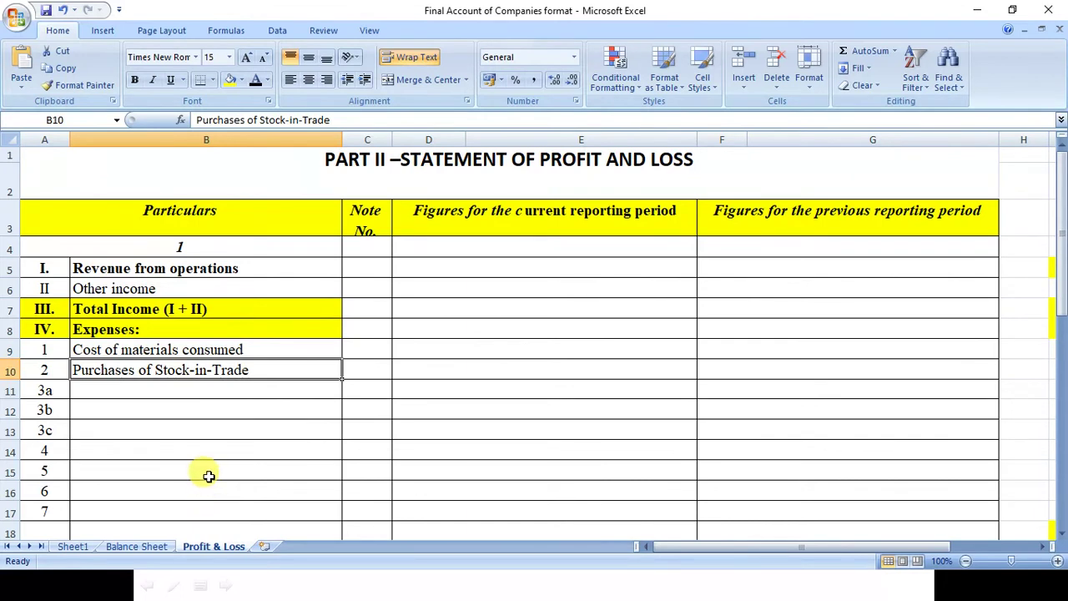
drag(168, 392, 175, 436)
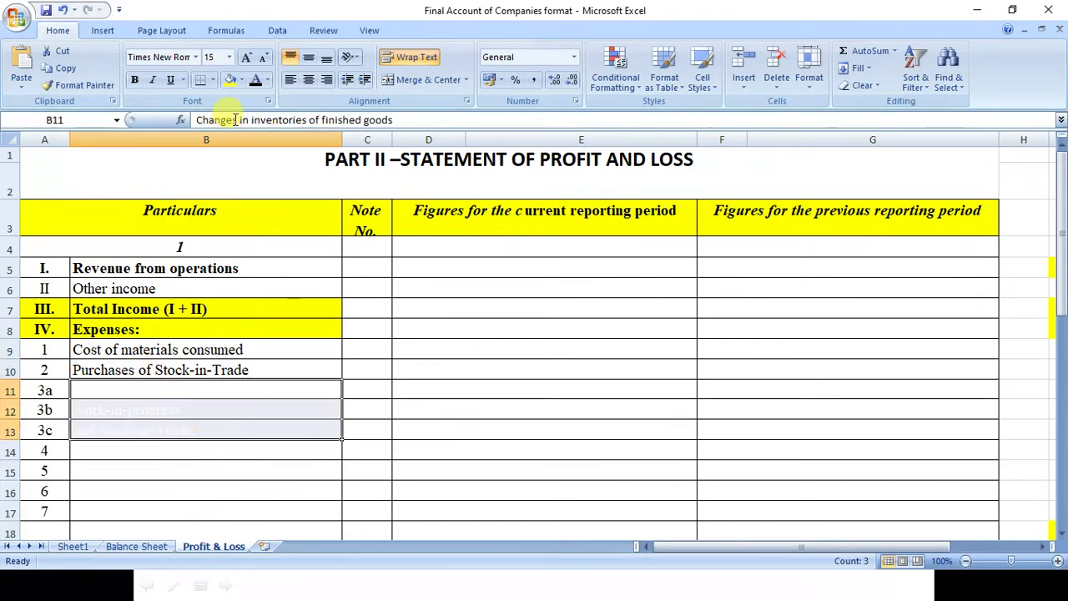
click(253, 80)
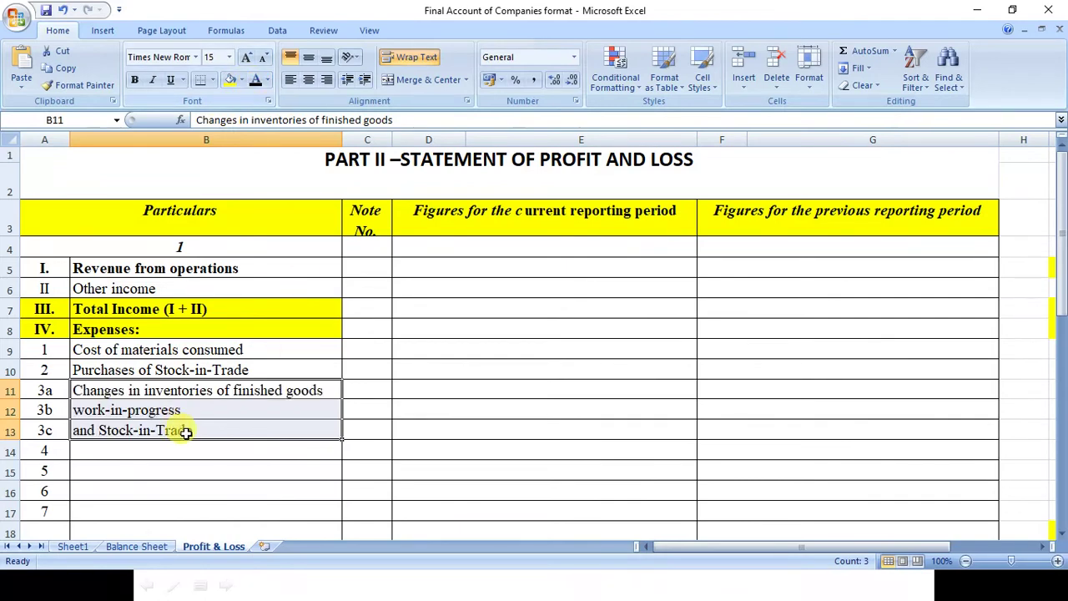
Examine inventory change items 3a to 3c alongside the Cost of materials consumed and Purchases of Stock-in-Trade lines.
double_click(326, 390)
drag(325, 390, 227, 392)
click(153, 429)
click(138, 403)
click(200, 435)
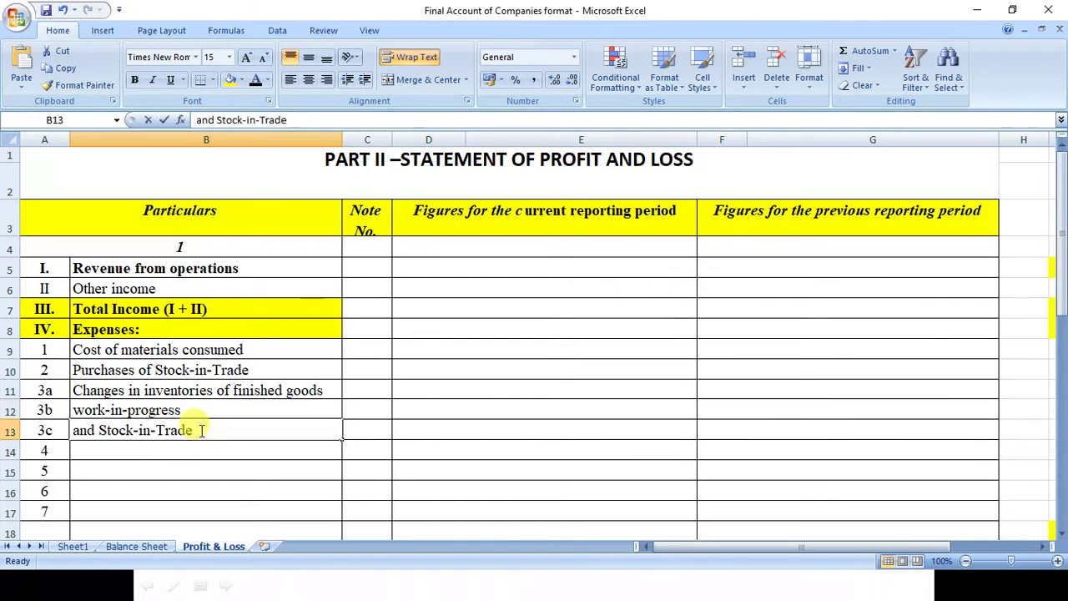
double_click(208, 429)
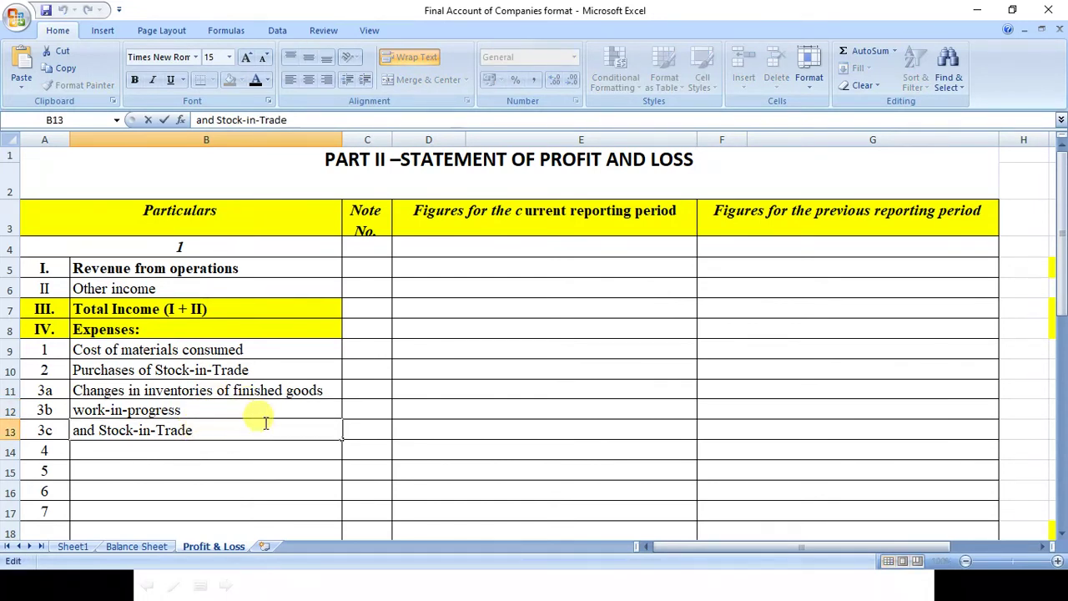
drag(46, 390, 209, 434)
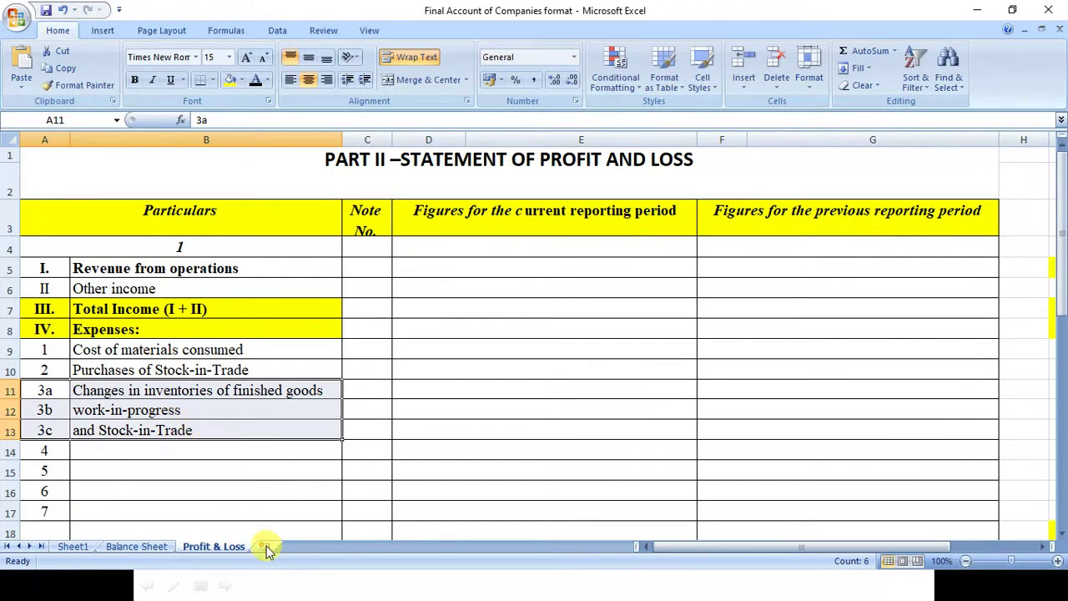
click(183, 349)
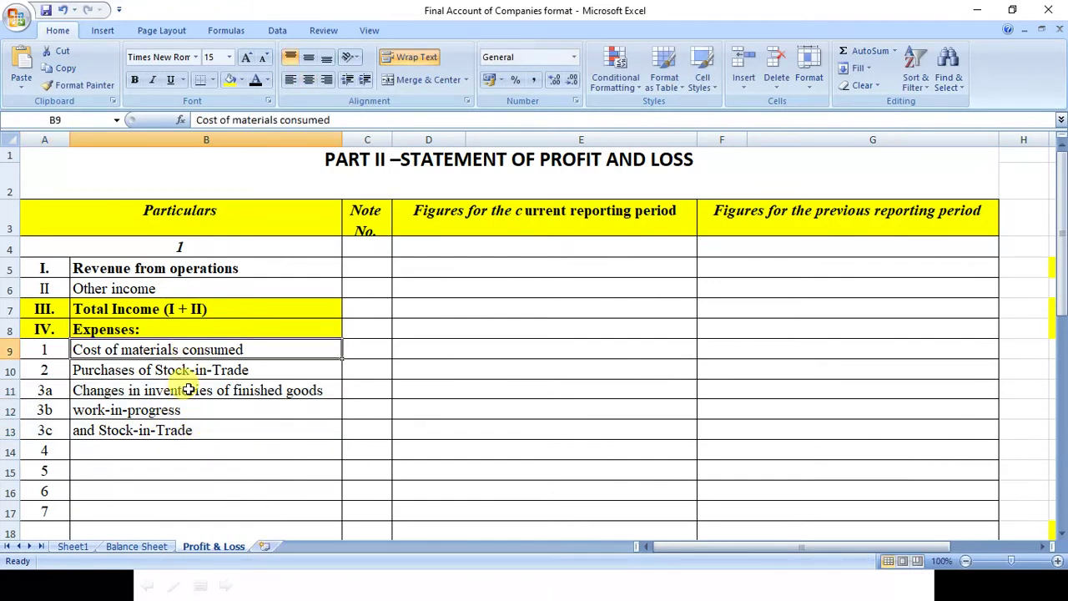
click(117, 369)
click(124, 390)
drag(124, 391, 117, 435)
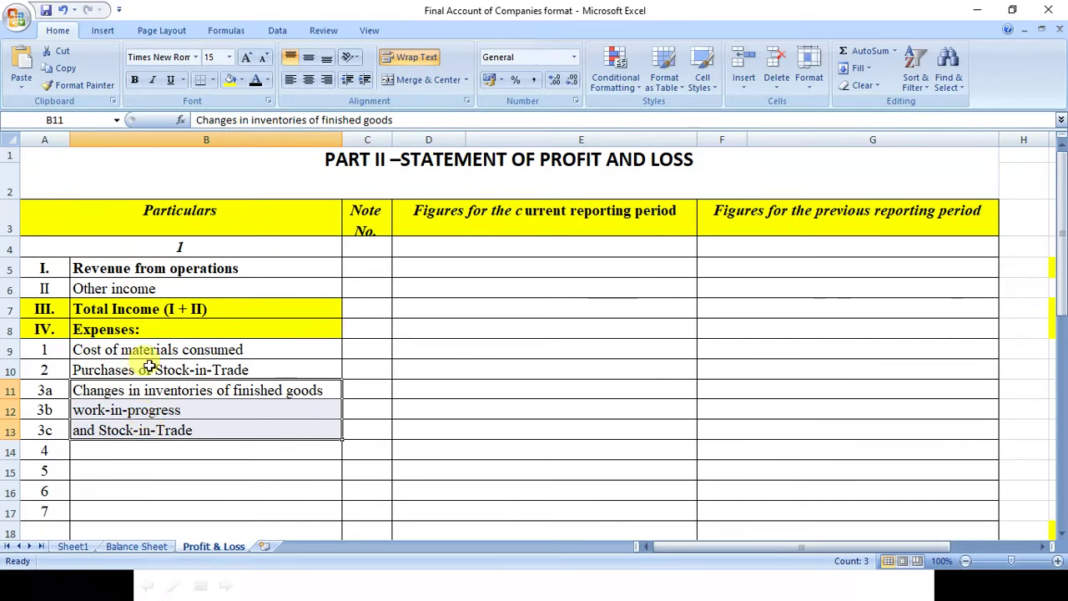
click(183, 357)
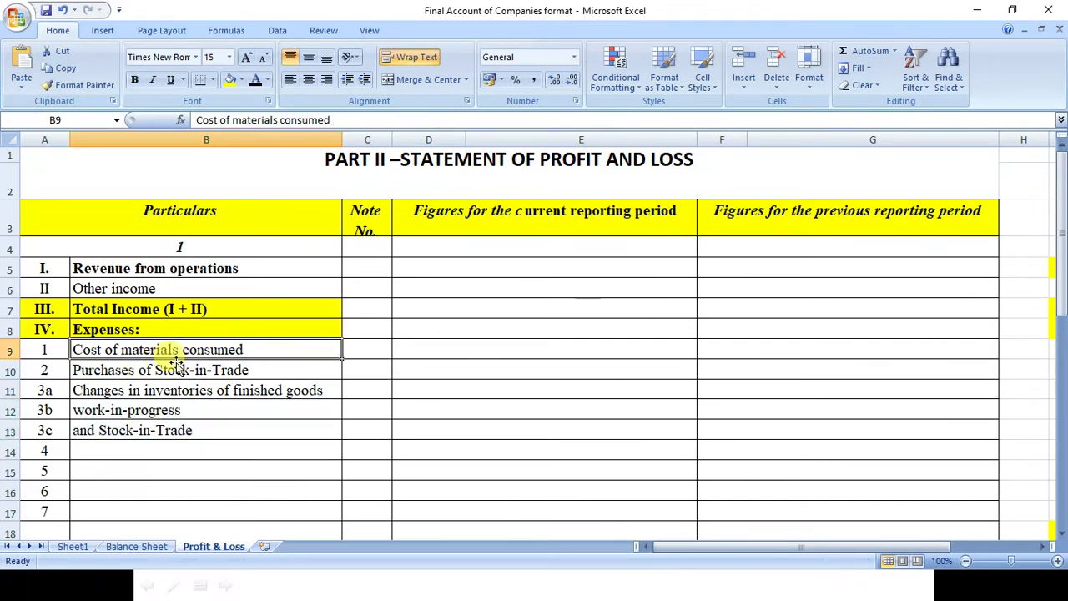
Make the Employee benefits expense text in B14 and the Finance costs text in B15 black.
click(150, 451)
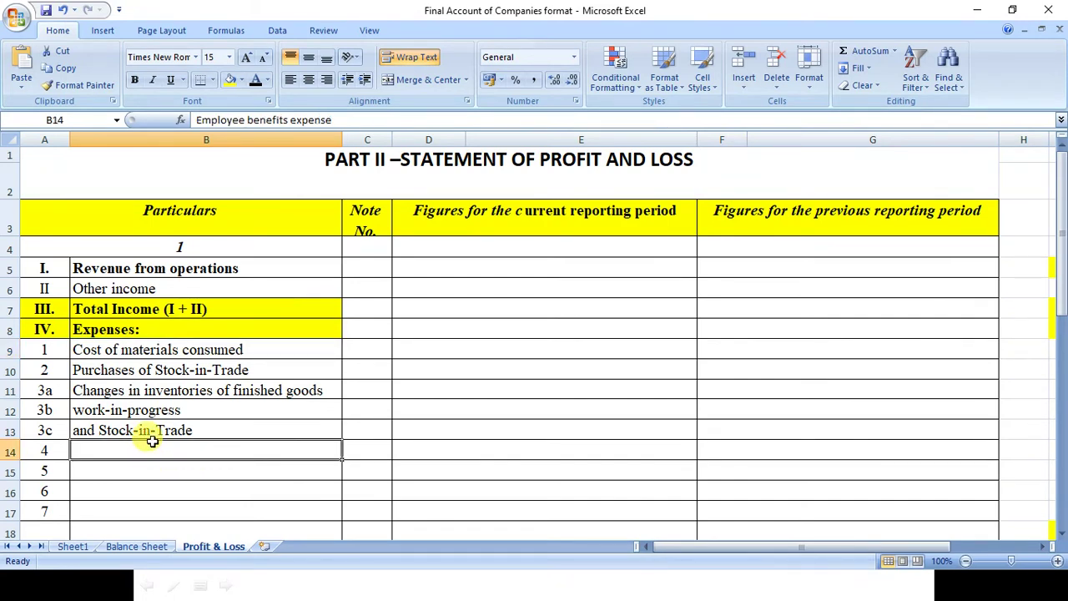
click(254, 81)
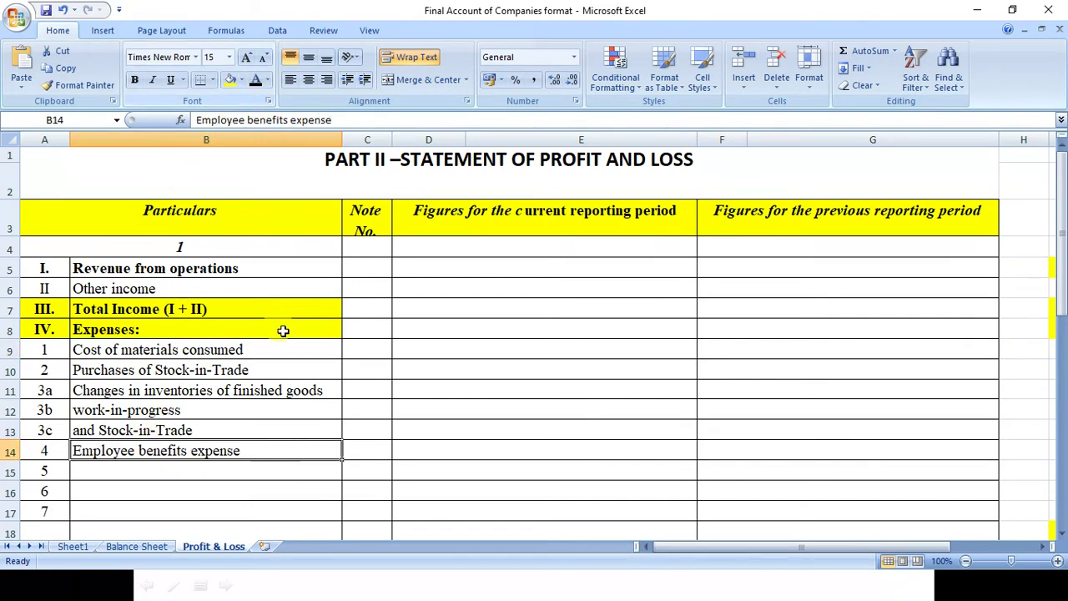
click(144, 470)
click(255, 82)
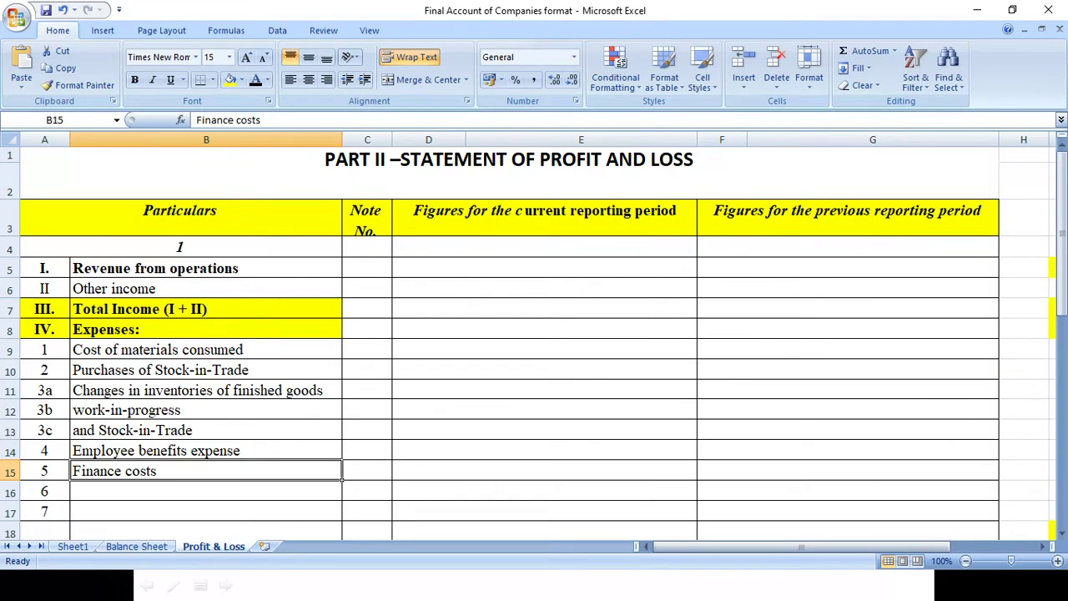
Make the Depreciation and amortization expense text in B16 and the Other expenses text in B17 black.
click(106, 492)
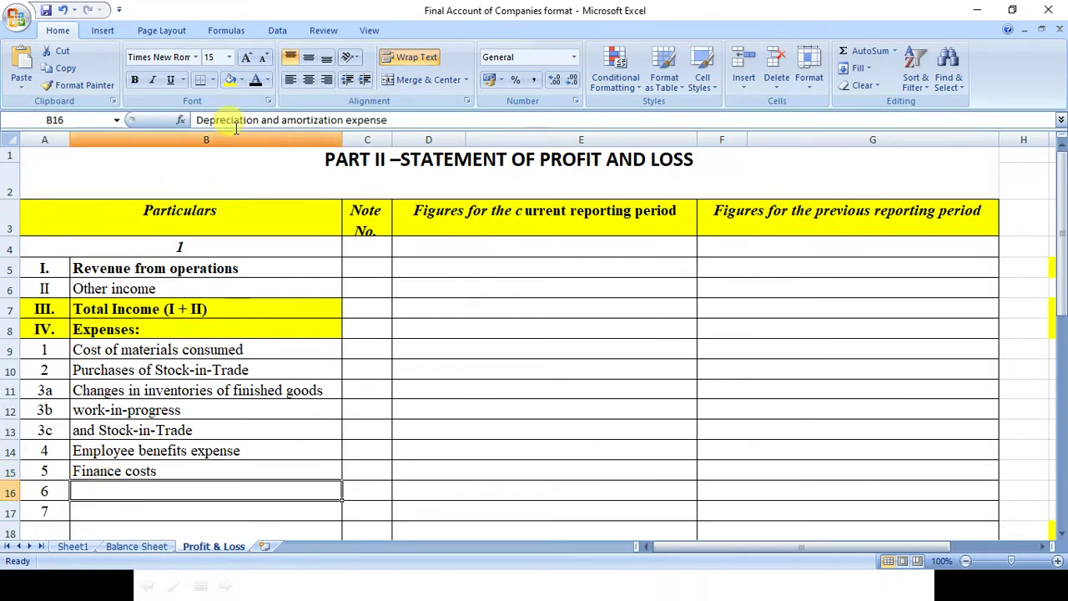
click(256, 79)
click(167, 512)
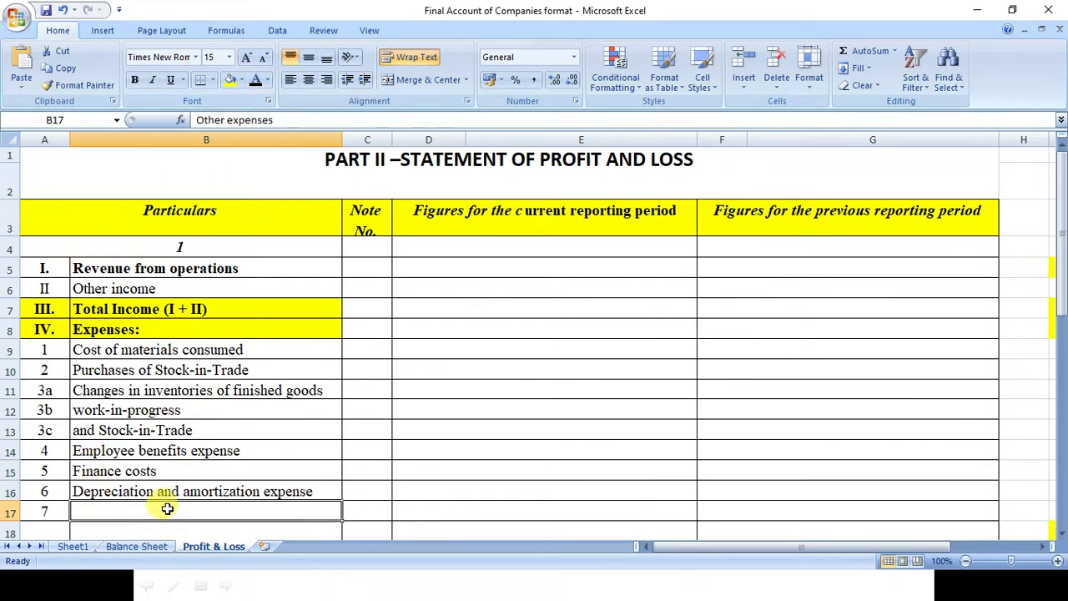
click(255, 80)
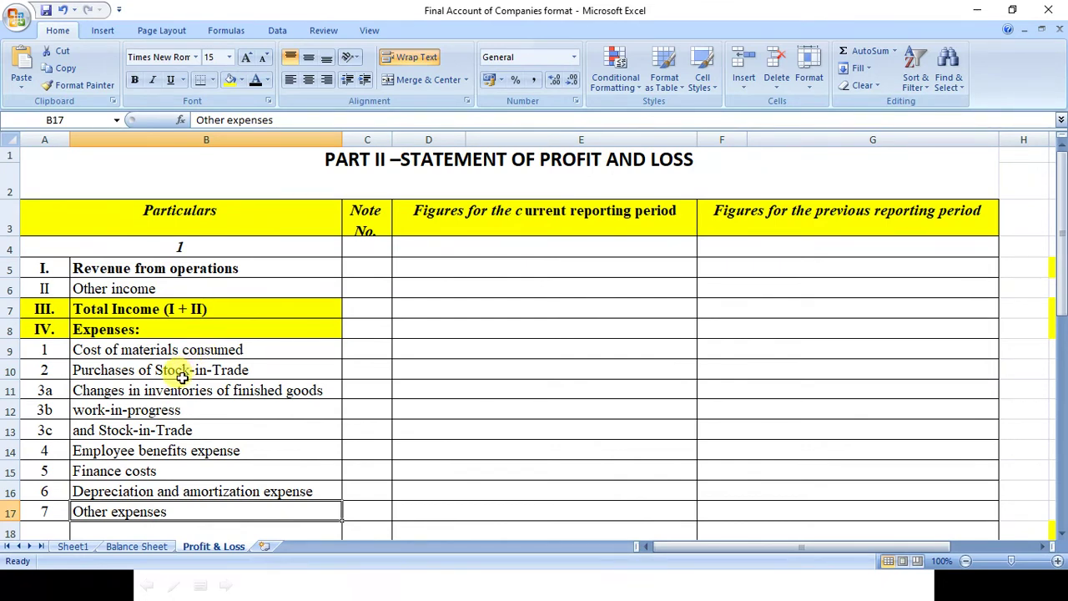
Freeze the title and column header rows above row 4 so they remain in place while scrolling.
click(192, 535)
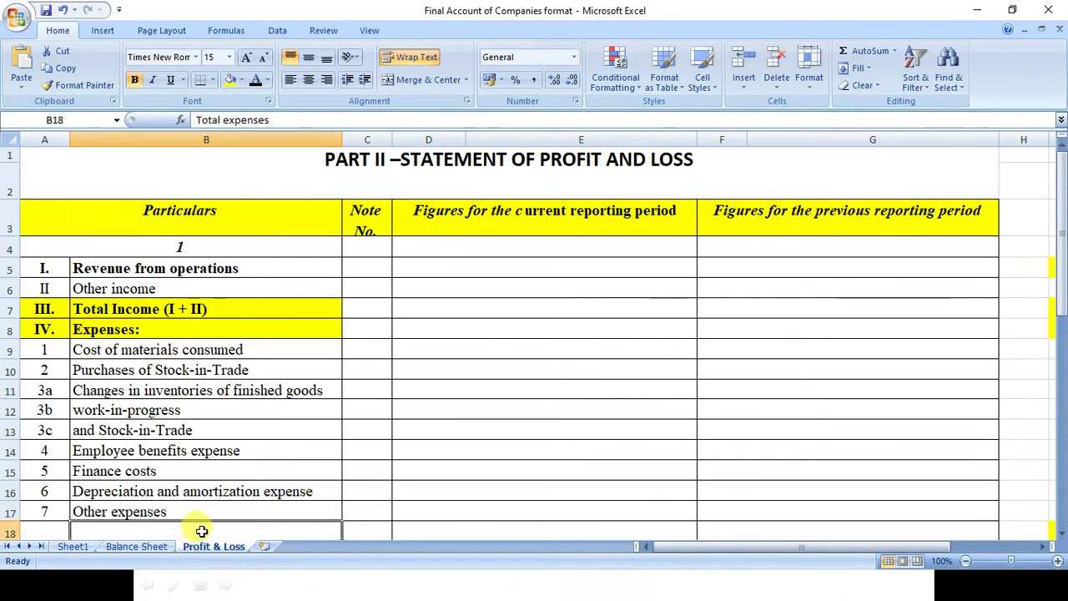
click(1062, 532)
click(1061, 532)
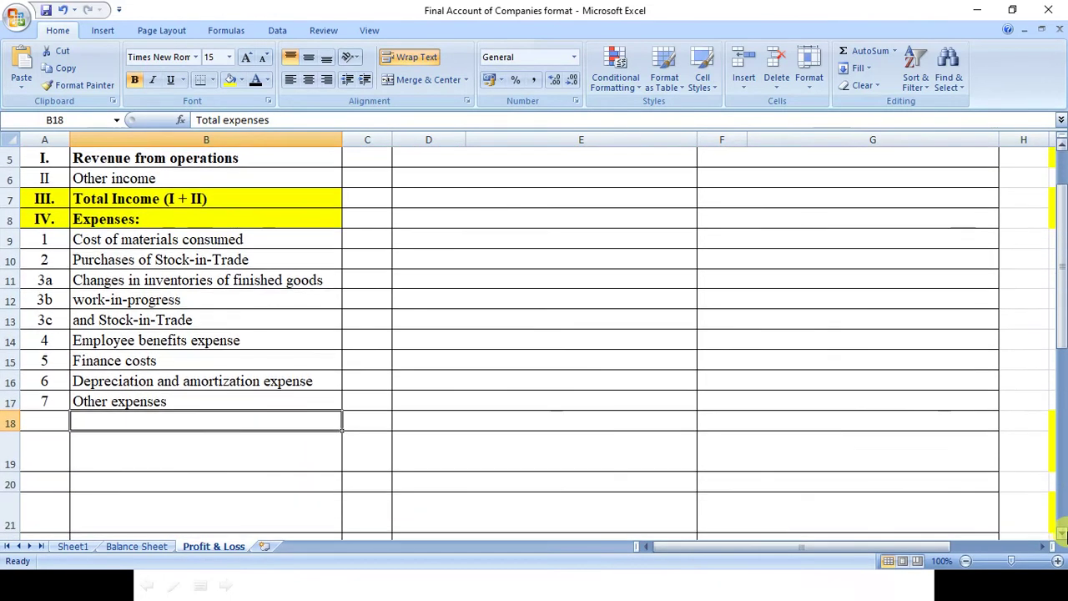
drag(1061, 350, 1061, 294)
click(138, 247)
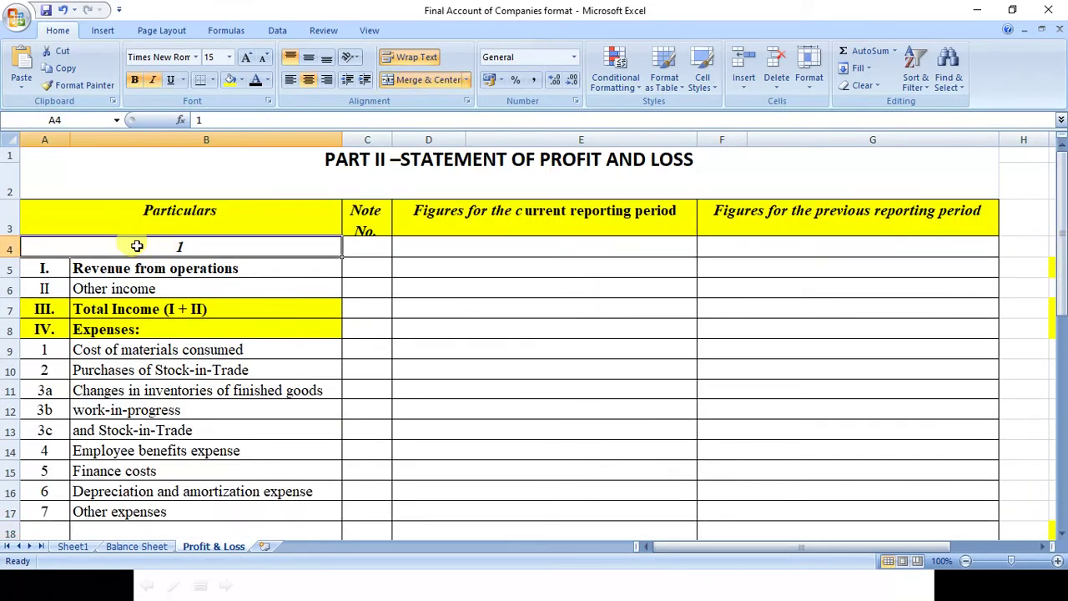
click(369, 31)
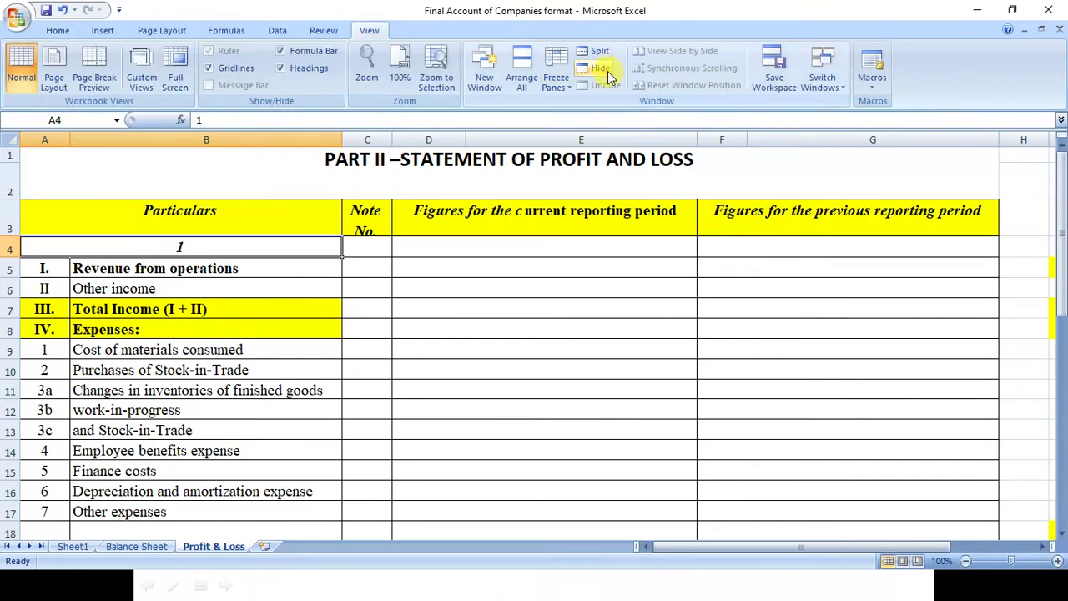
click(556, 77)
click(601, 118)
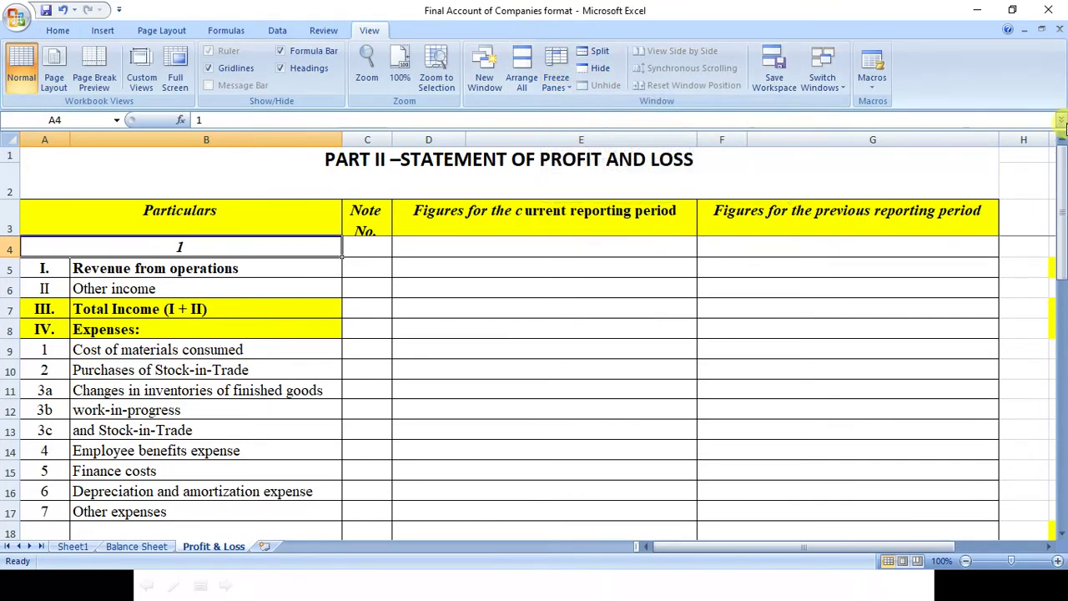
Fill the Total expenses row yellow in A18:B18 and make its text black.
scroll(188, 475, down, 1)
click(162, 476)
click(147, 464)
click(55, 467)
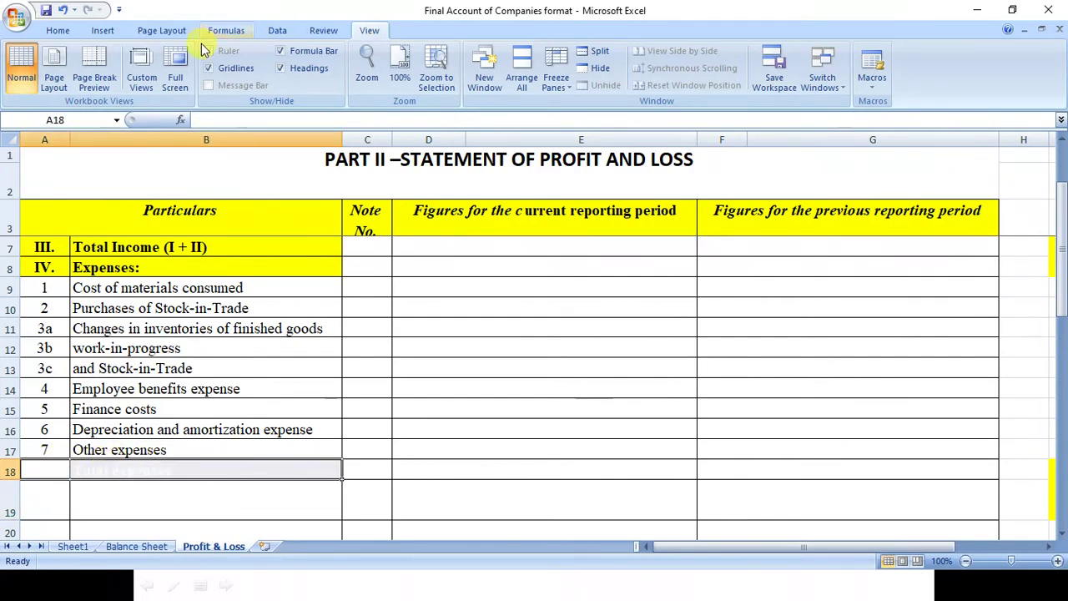
click(58, 31)
click(230, 81)
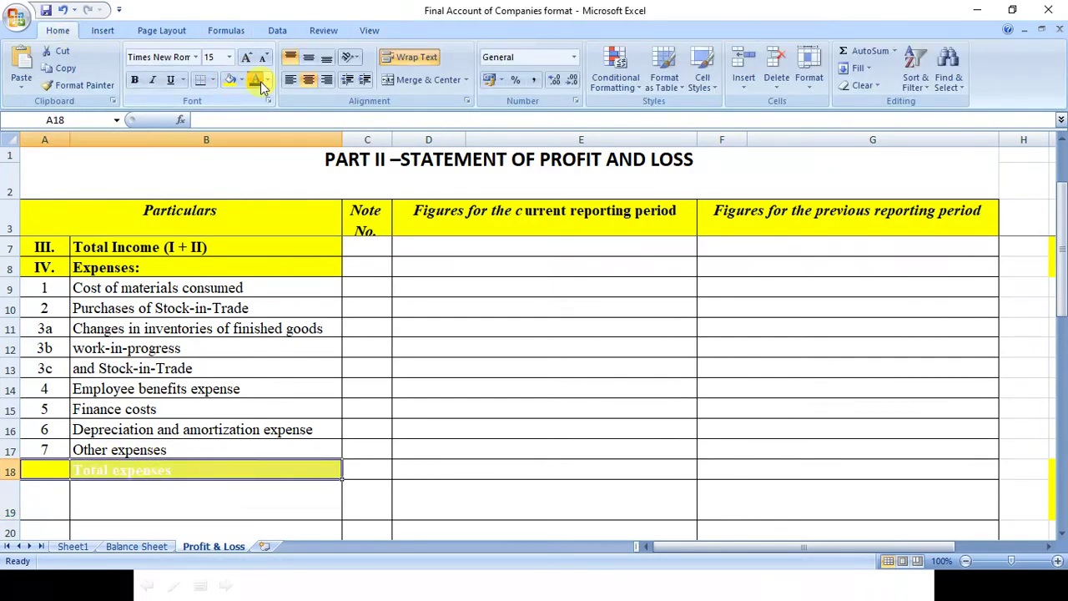
Make the row 19 text for item V, Profit before exceptional and extraordinary items and tax (III-IV), black.
drag(1061, 283, 1056, 210)
click(140, 312)
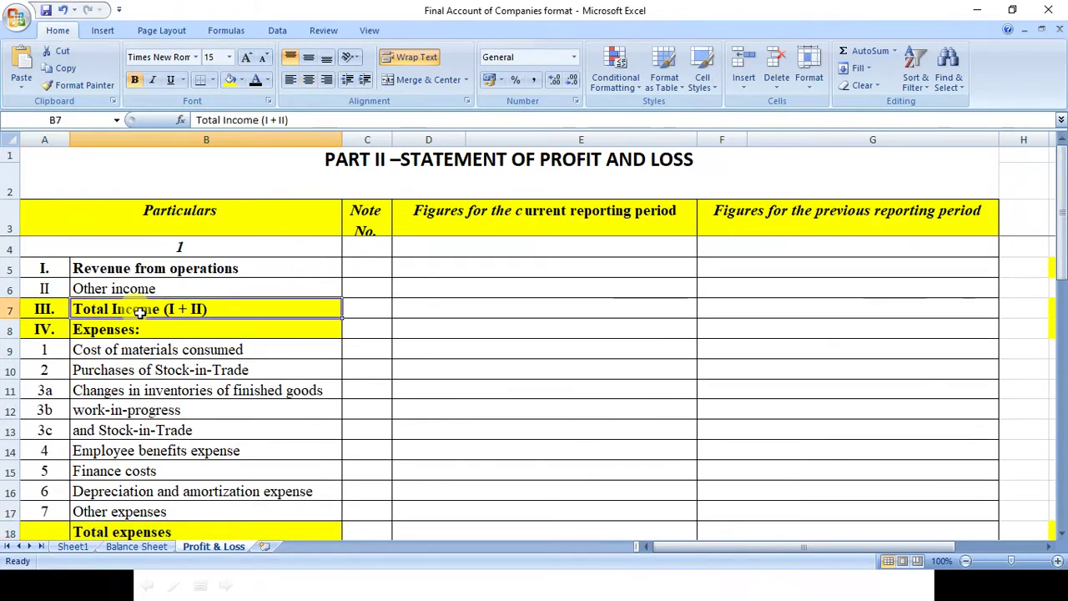
click(127, 529)
mouse_move(1060, 180)
mouse_down()
mouse_move(1062, 167)
mouse_move(1060, 192)
mouse_up()
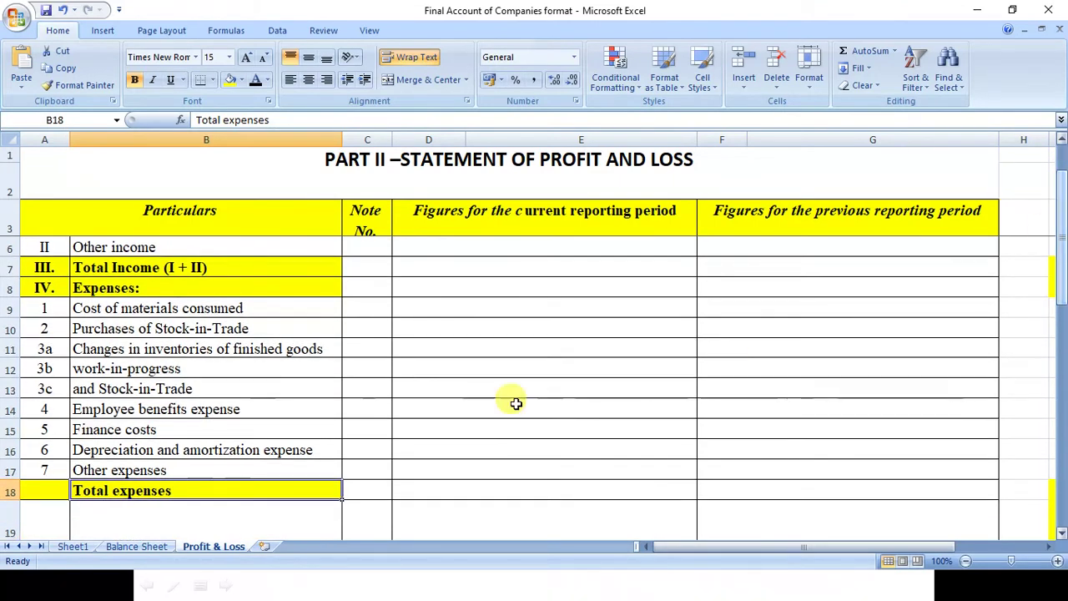
click(71, 517)
click(95, 520)
drag(53, 520, 131, 508)
click(255, 79)
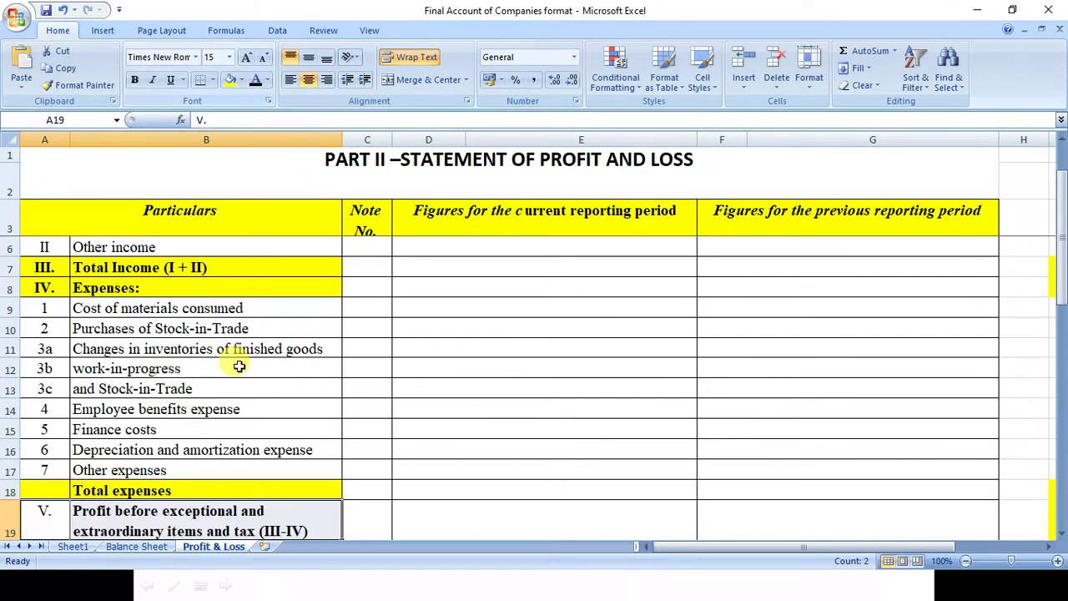
Review the wording of item V in B19 against the income and expense lines above it, leaving the entry unchanged.
click(139, 510)
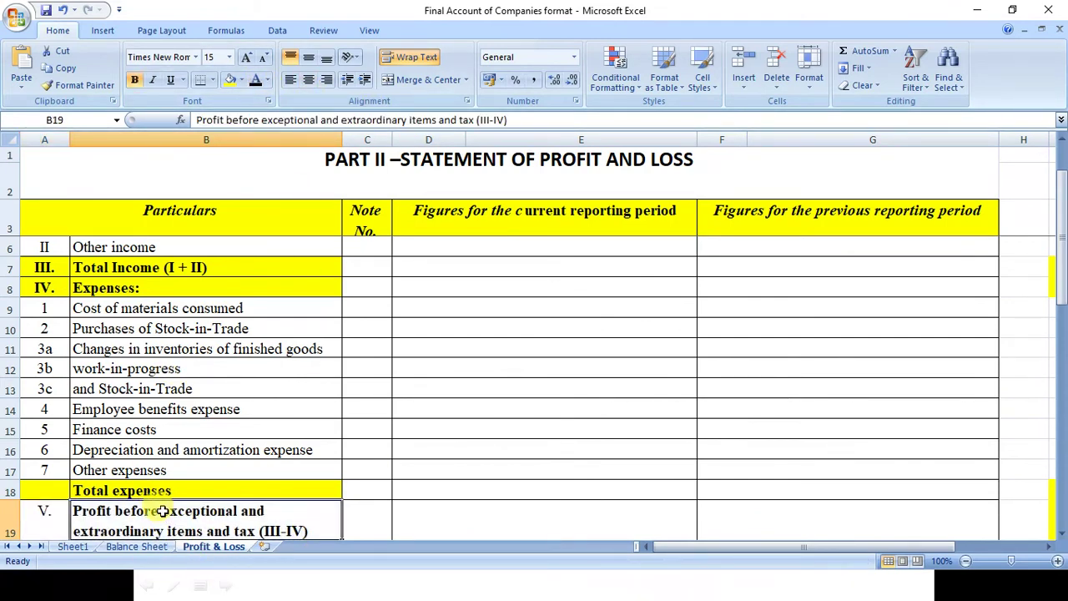
double_click(148, 510)
click(231, 528)
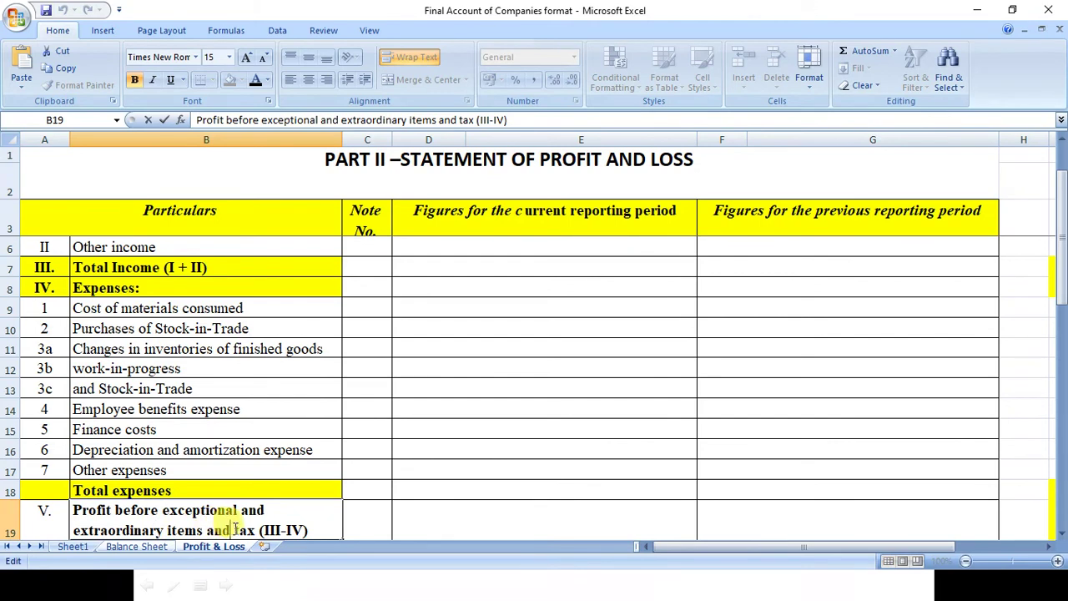
drag(1061, 327, 1062, 275)
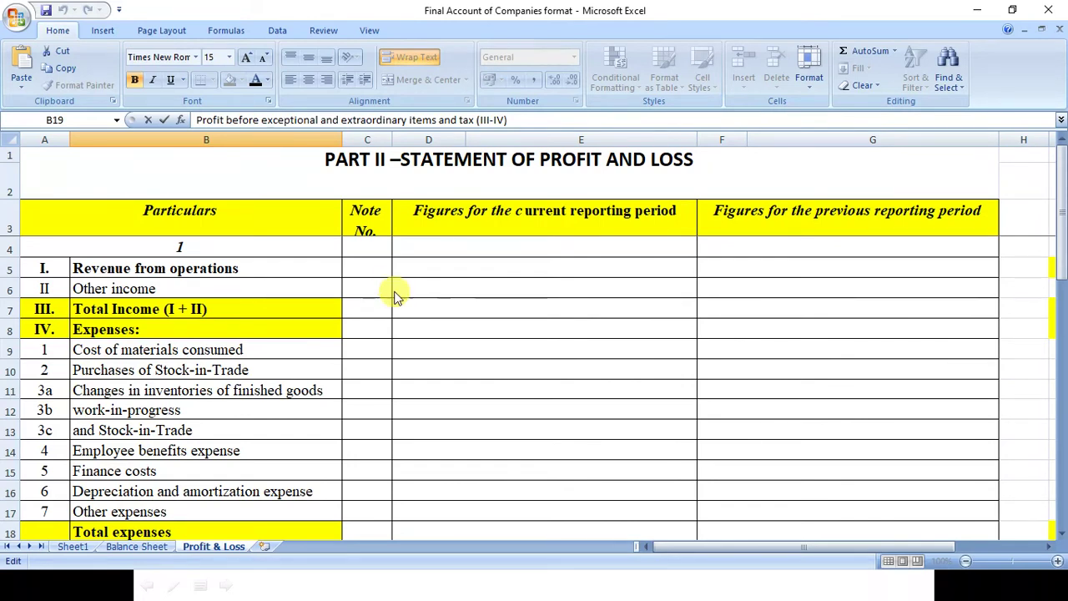
click(1061, 533)
click(1061, 533)
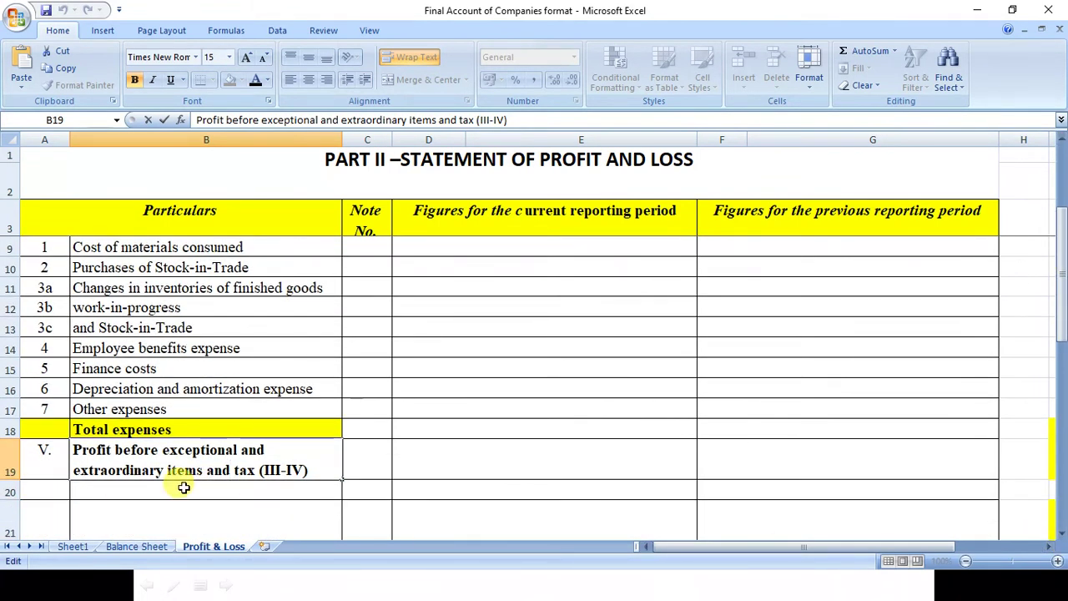
Make the row 20 text for item VI, Exceptional items, black.
click(36, 469)
click(78, 470)
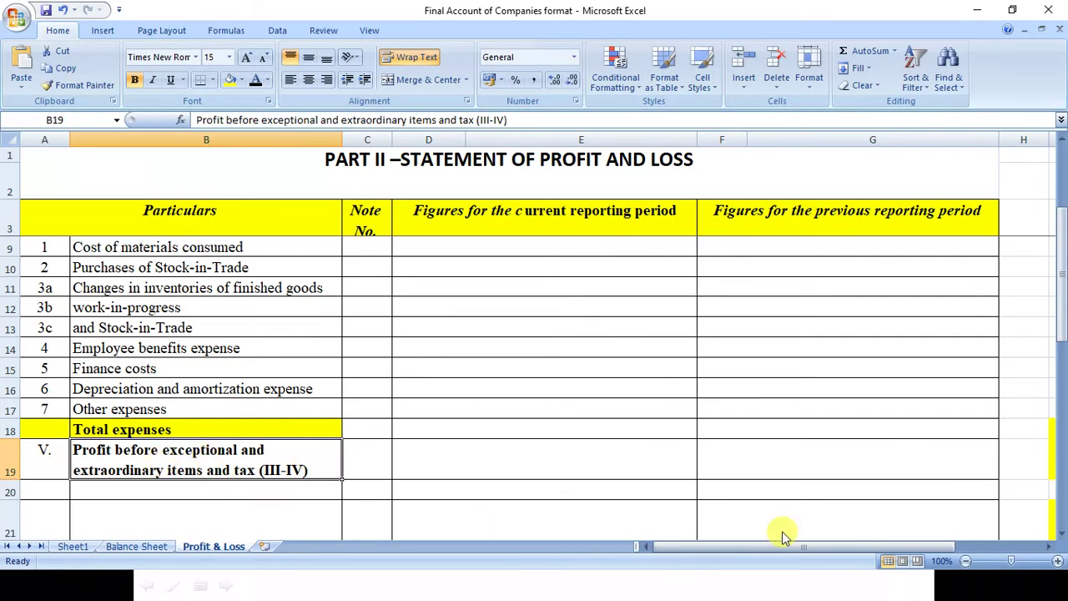
scroll(1061, 534, down, 1)
scroll(1061, 534, down, 1)
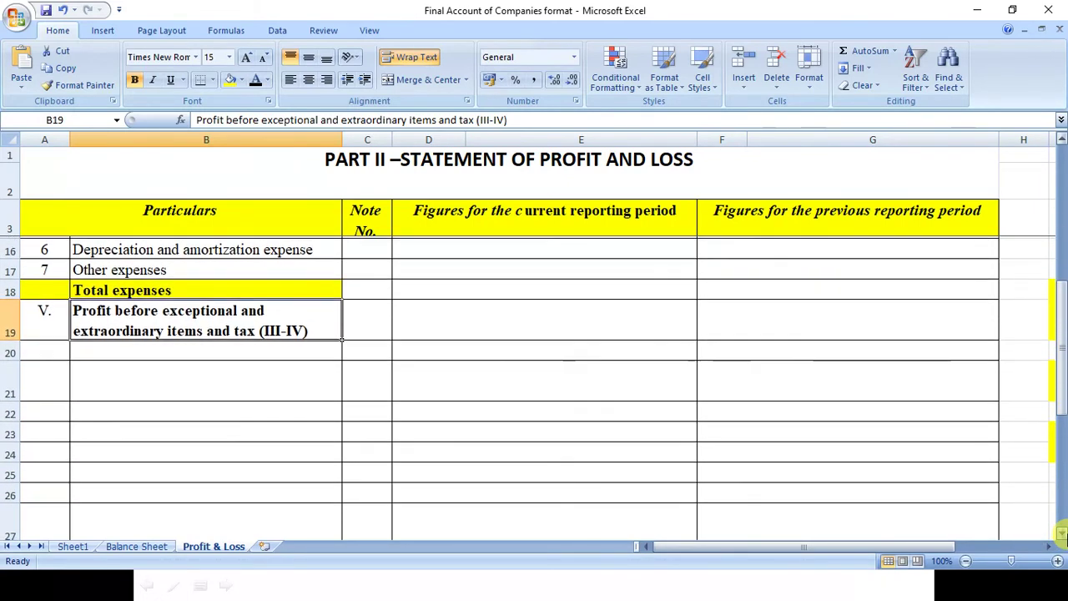
double_click(114, 307)
double_click(125, 308)
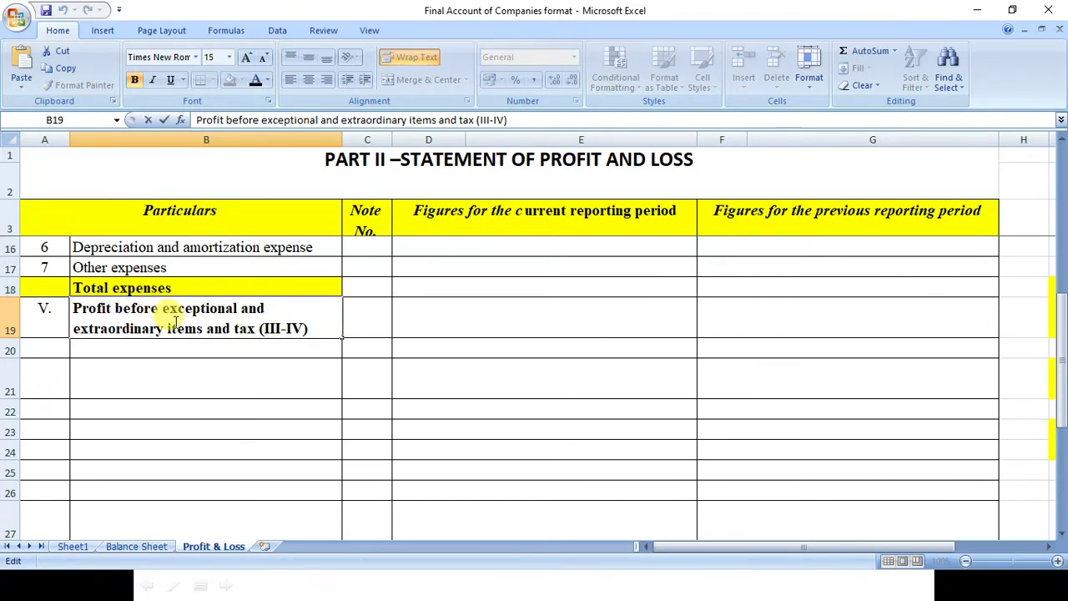
drag(34, 348, 151, 368)
click(255, 79)
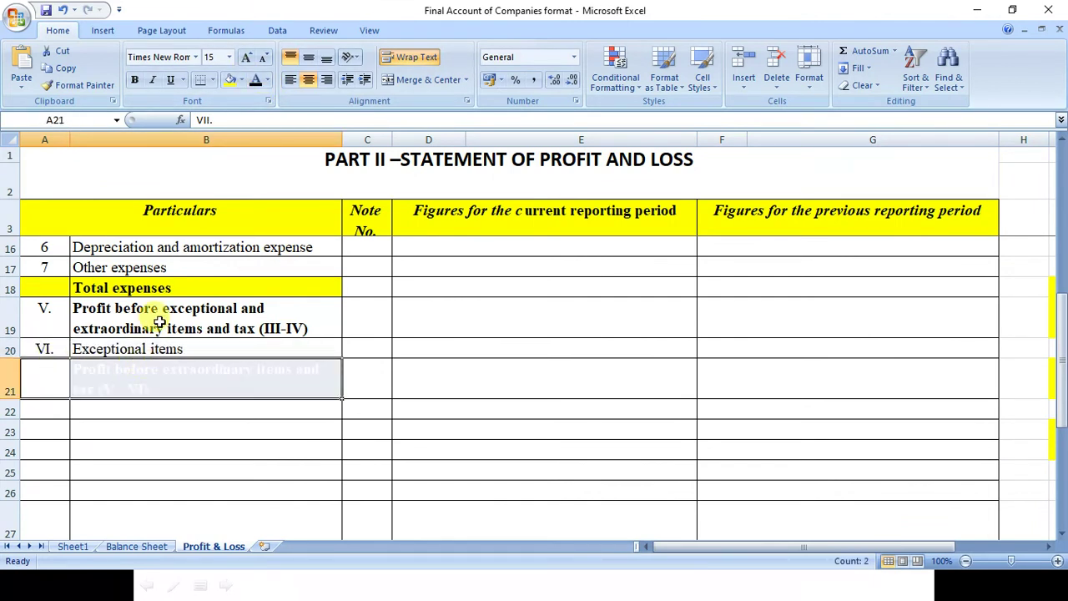
click(241, 79)
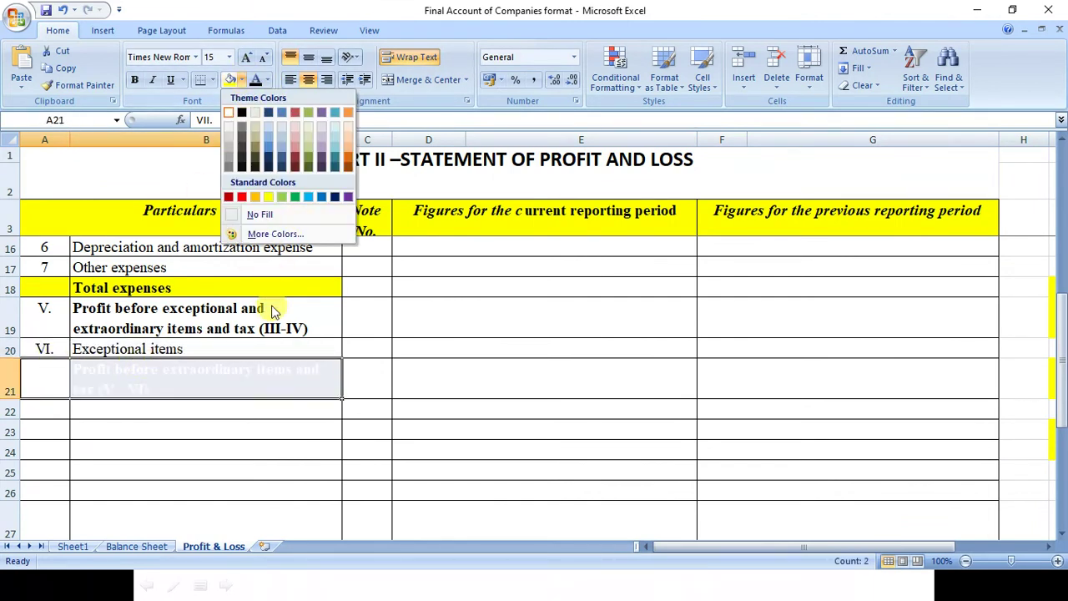
click(242, 112)
click(113, 423)
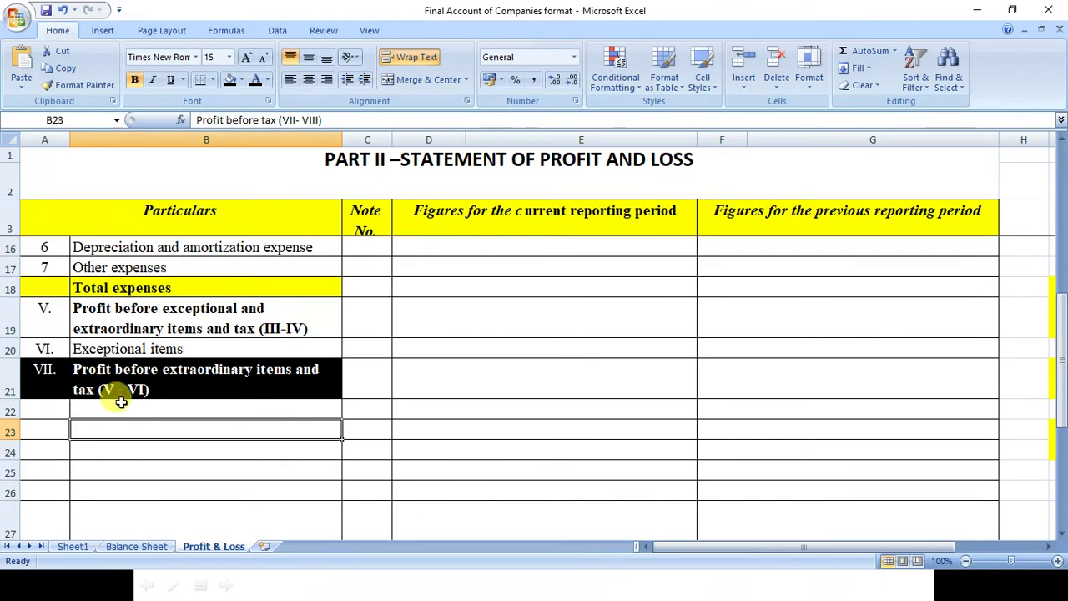
Make the text of item VII, Profit before extraordinary items and tax (V - VI), and item VIII, Extraordinary Items, in rows 21 and 22 black.
drag(57, 379, 150, 388)
click(255, 80)
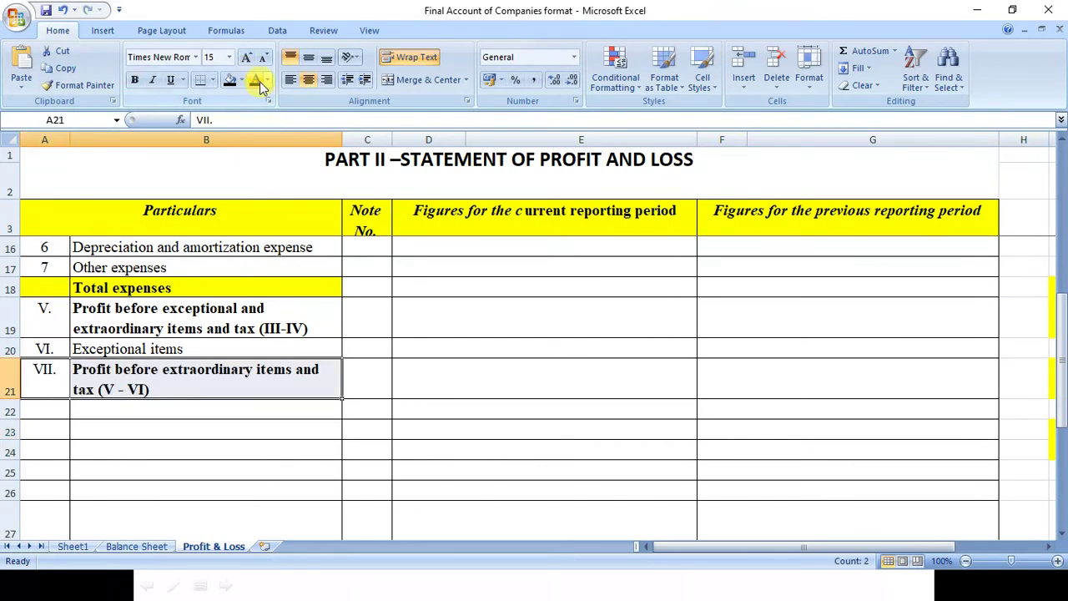
click(150, 451)
drag(48, 408, 115, 403)
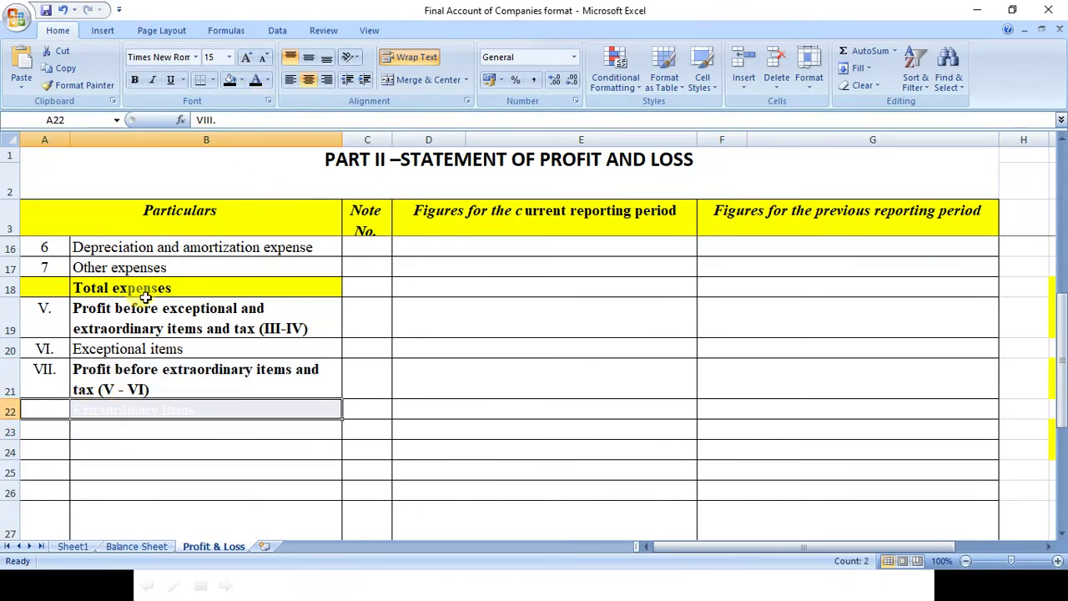
click(266, 80)
click(265, 99)
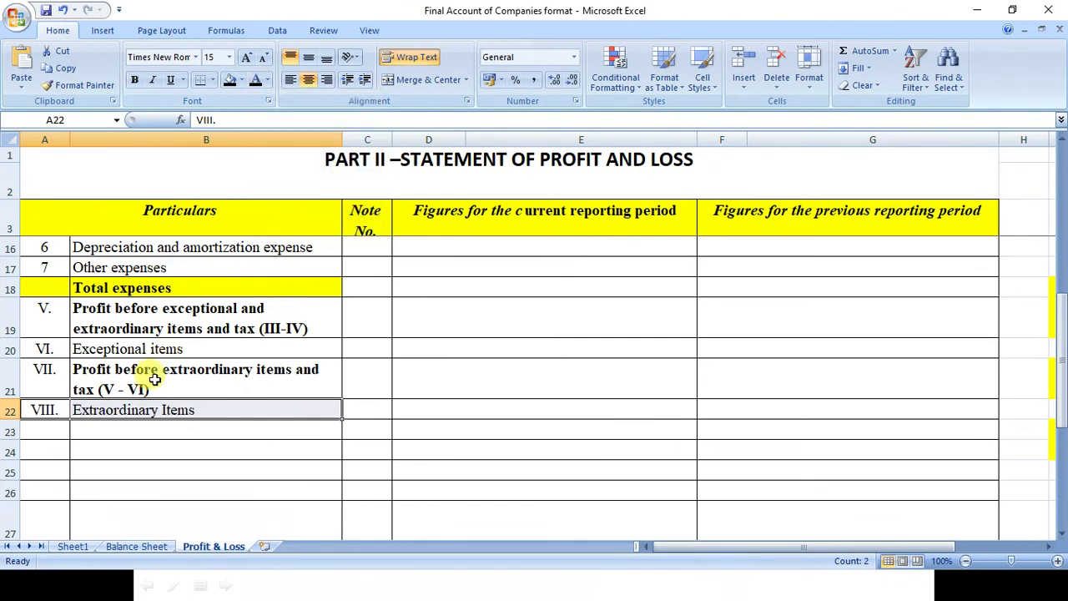
Make the text of item IX, Profit before tax, and item X, Tax expense with its current and deferred tax lines, in rows 23 to 26 black.
drag(59, 431, 133, 422)
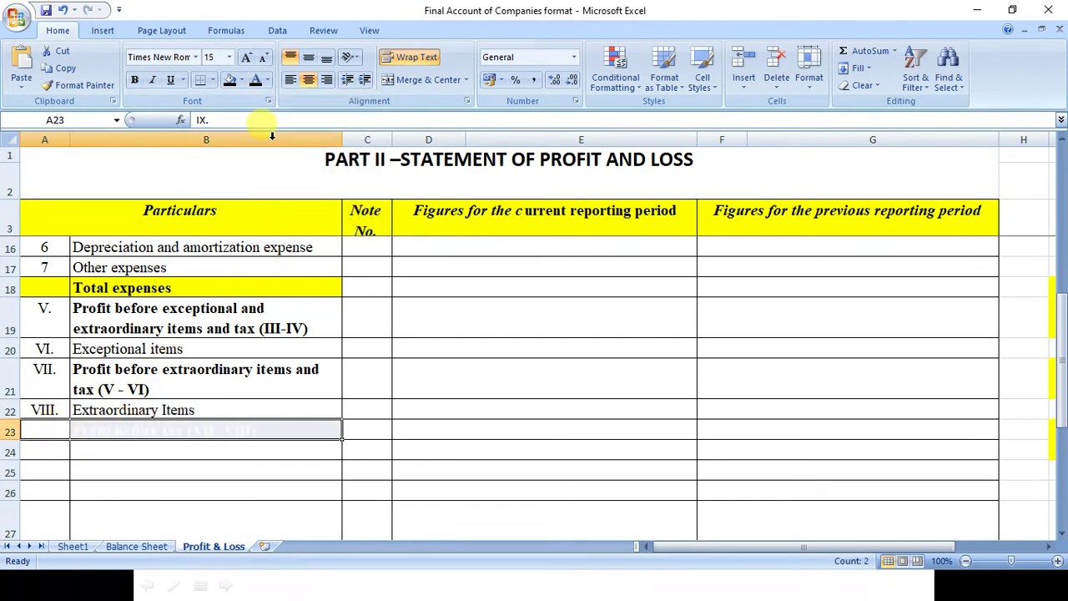
click(256, 81)
drag(47, 453, 138, 496)
click(256, 80)
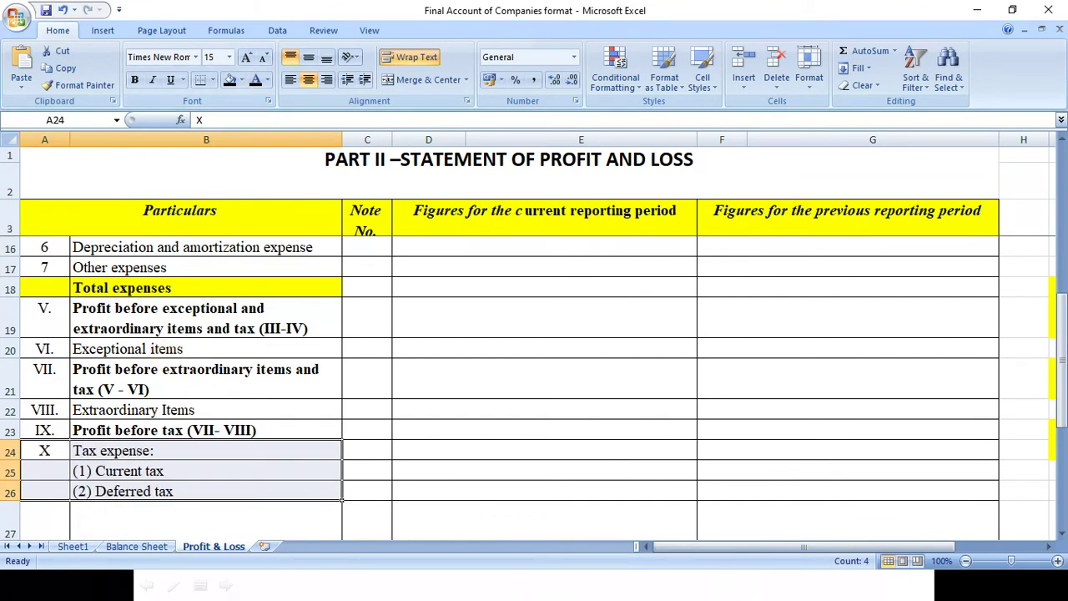
Make the text of items XI to XIII in A27:B29 black, covering continuing and discontinuing operations and the related tax expense.
click(1062, 531)
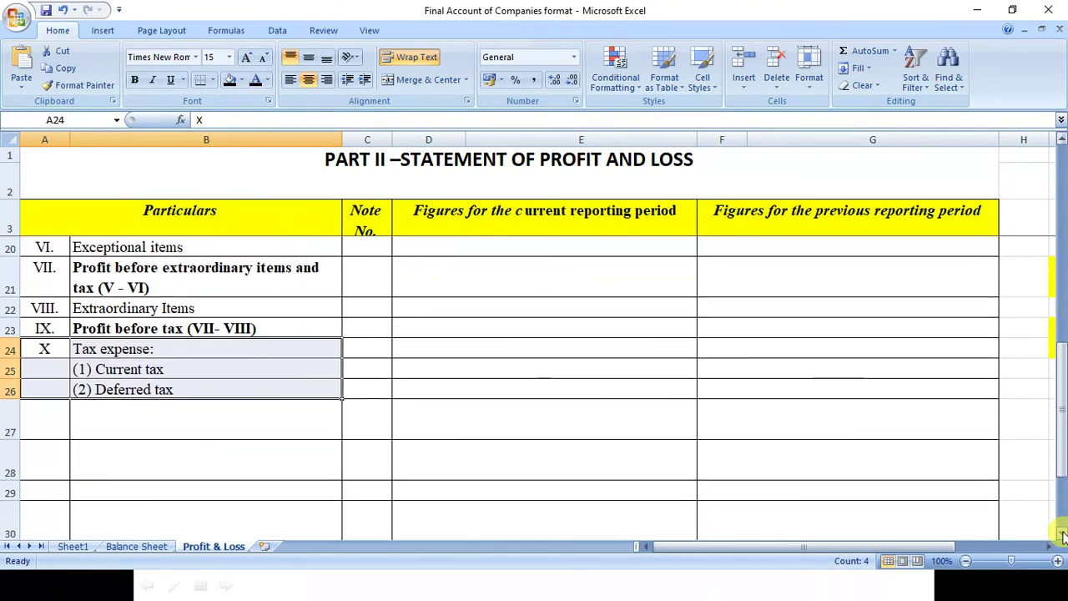
drag(76, 372, 158, 362)
click(256, 79)
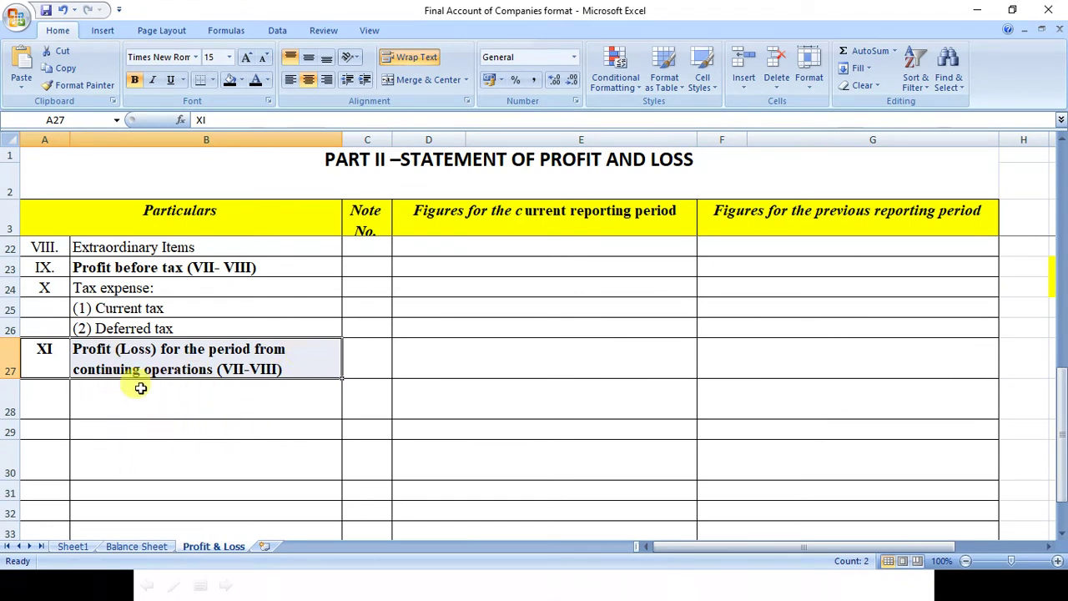
drag(36, 388, 124, 431)
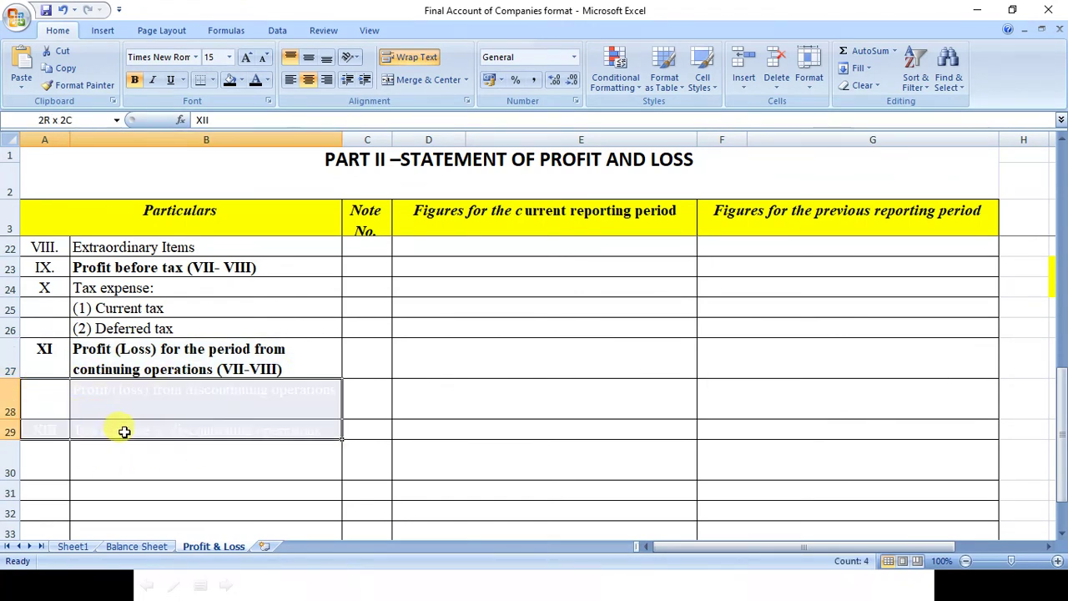
click(254, 81)
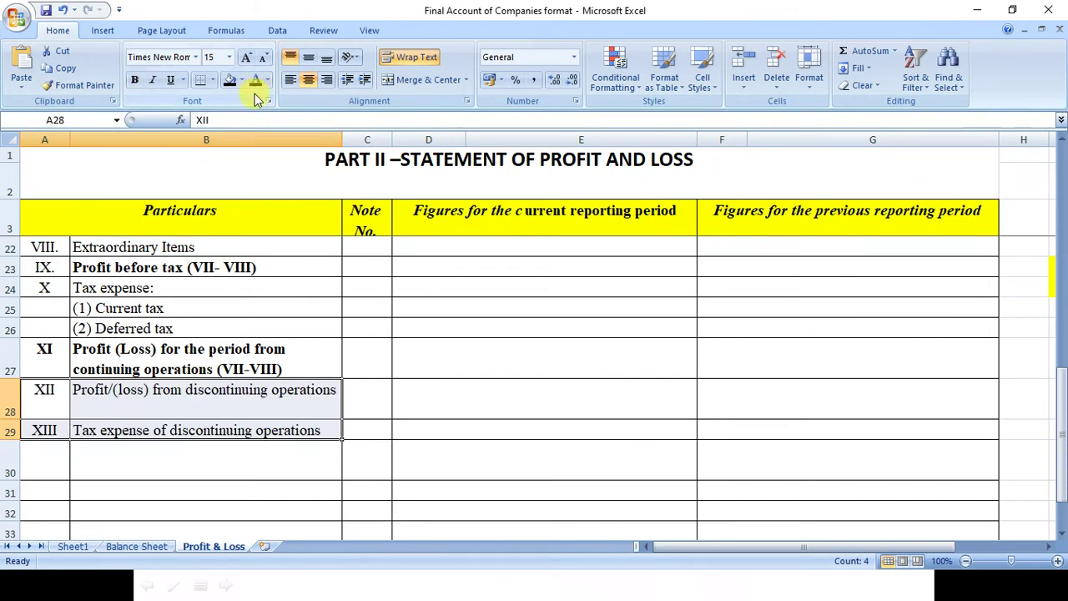
double_click(125, 432)
drag(149, 431, 72, 424)
double_click(143, 396)
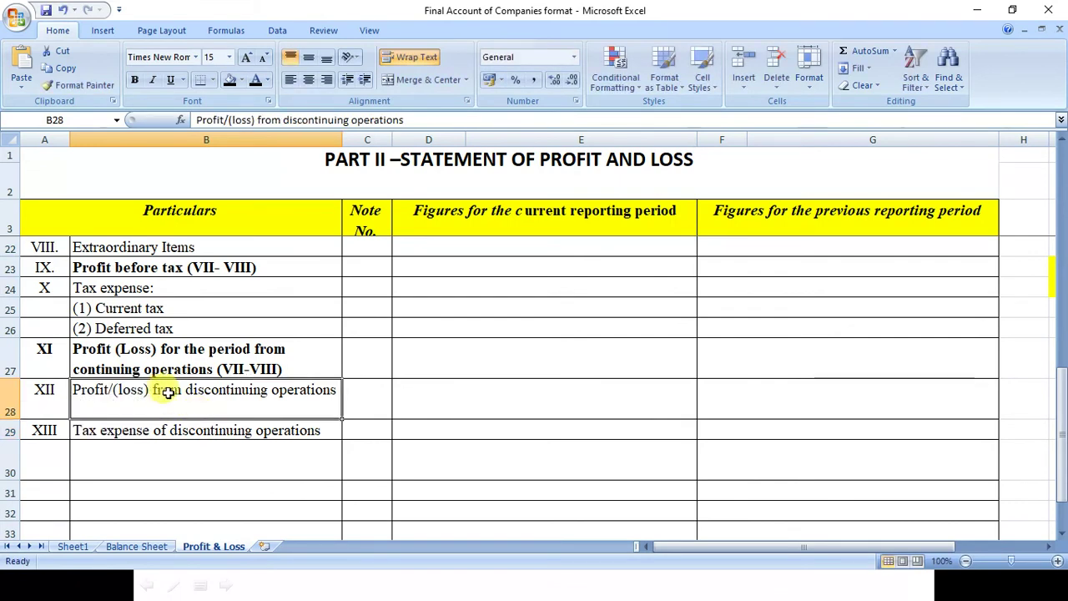
drag(151, 389, 76, 403)
double_click(148, 430)
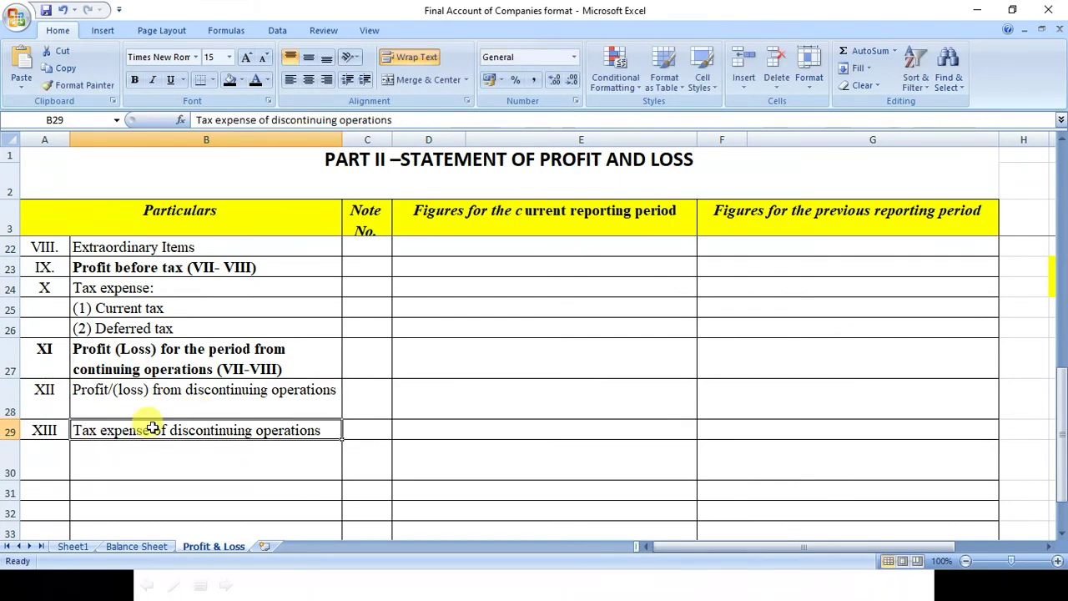
drag(151, 429, 72, 430)
Make the text of item XIV, Profit/(loss) from Discontinuing operations (after tax), and item XV, Profit (Loss) for the period, in rows 30 and 31 black.
drag(45, 468, 239, 460)
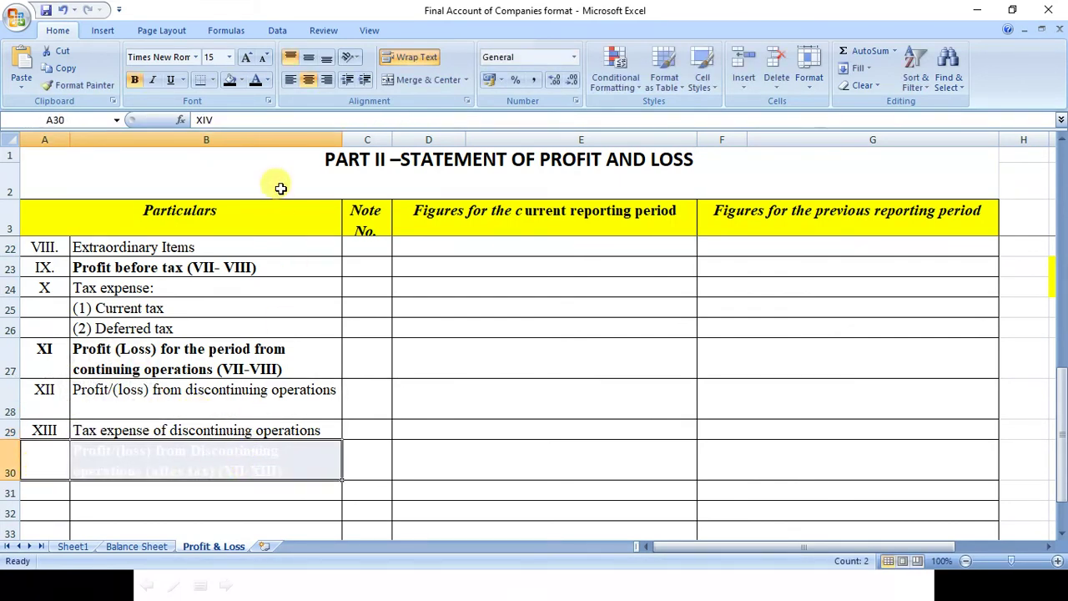
click(258, 82)
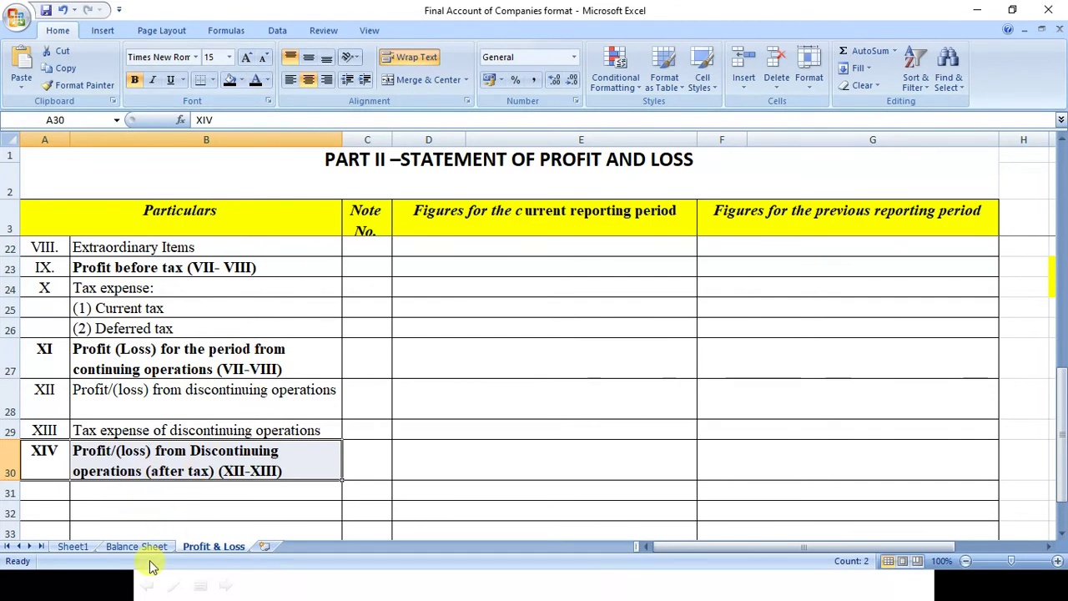
drag(55, 502, 212, 510)
click(210, 507)
drag(52, 491, 209, 492)
click(256, 80)
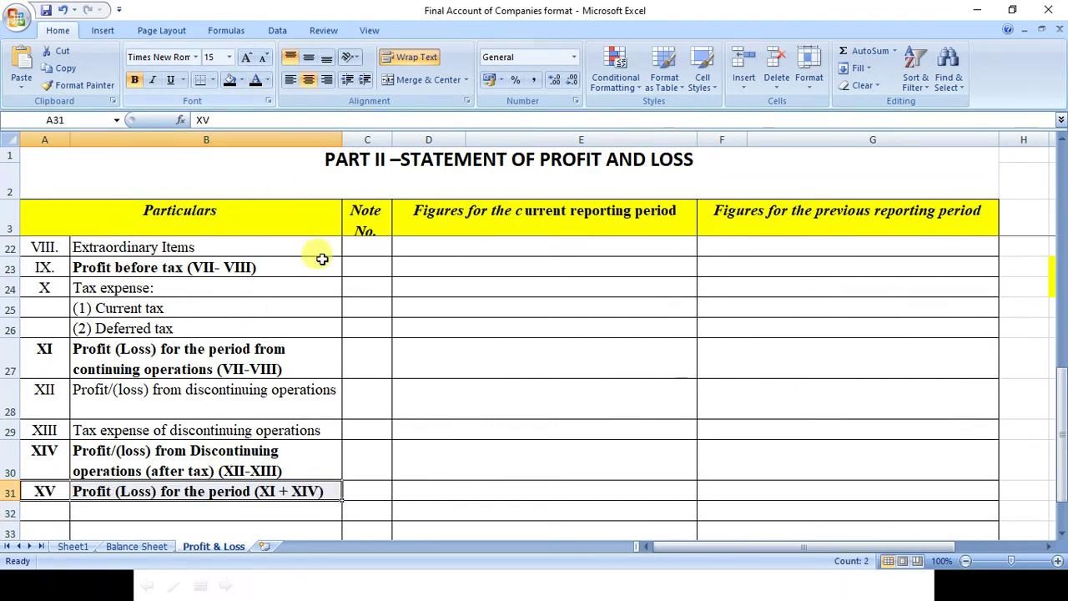
Make the text of item XVI, Earnings per equity share, and its Basic and Diluted lines in rows 32 to 34 black.
drag(1059, 409, 1060, 419)
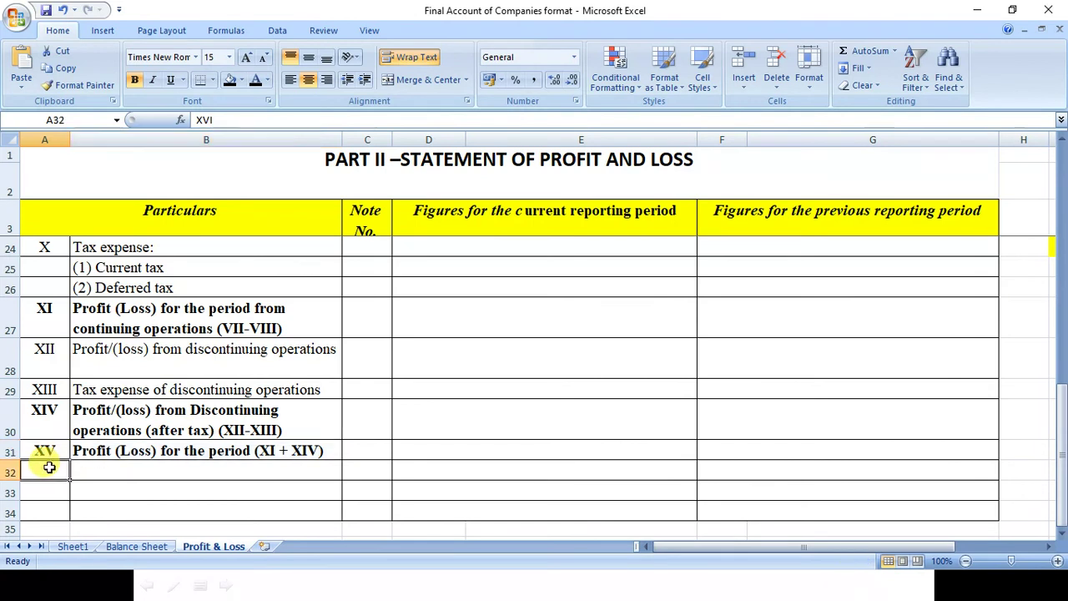
drag(44, 470, 192, 523)
click(256, 79)
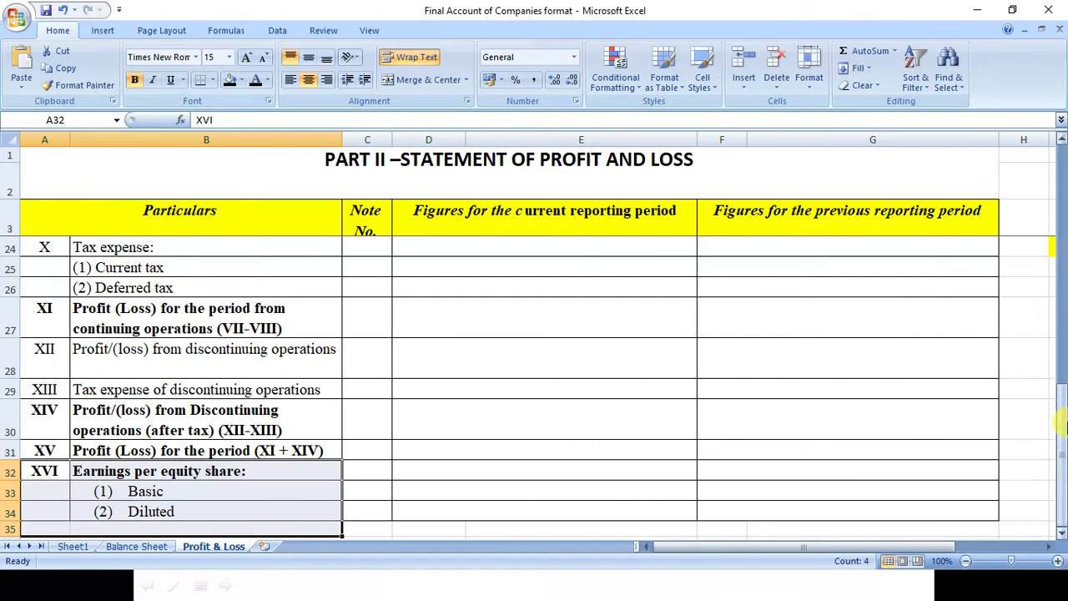
Review the whole Statement of Profit and Loss from Revenue from operations down to the Earnings per equity share lines.
drag(1061, 467, 1062, 221)
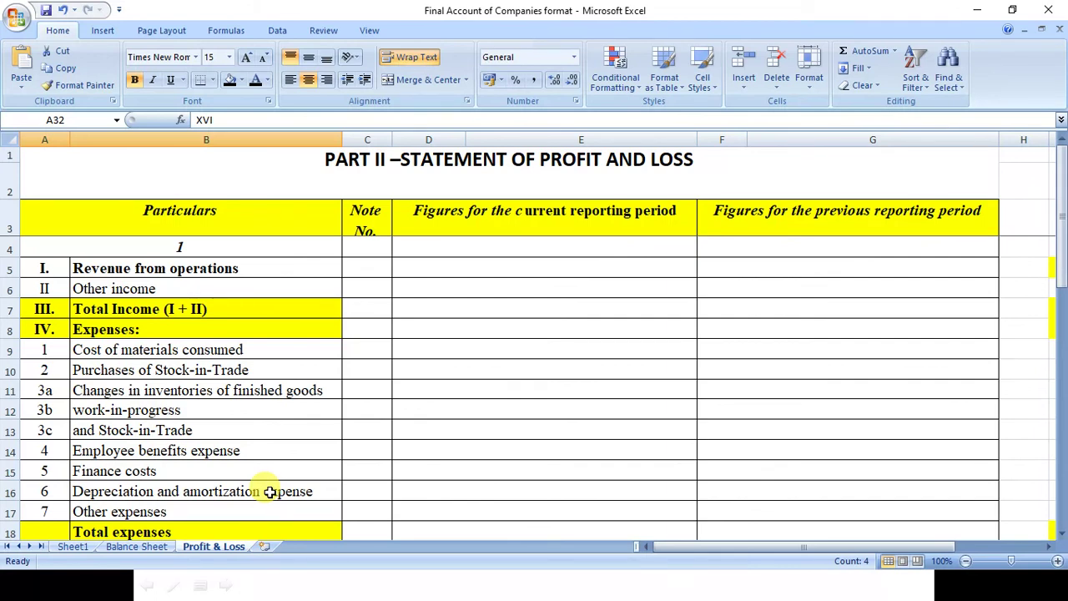
key(Down)
key(Down)
key(Down)
key(Down)
key(Down)
key(Down)
key(Down)
key(Down)
key(Down)
key(Down)
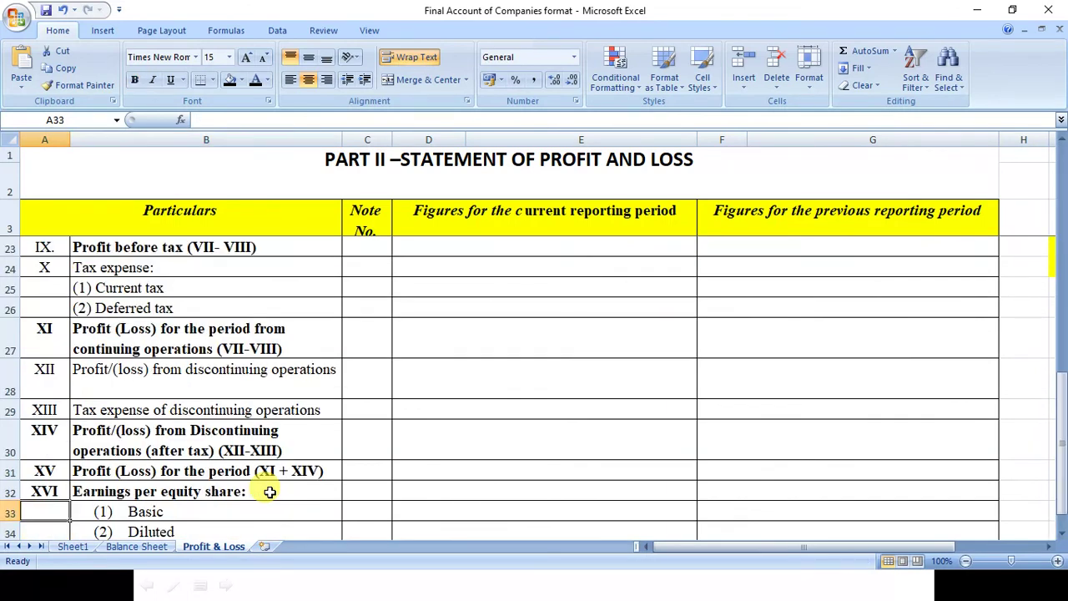
key(Up)
key(Up)
key(Up)
key(Up)
key(Up)
key(Up)
key(Up)
key(Up)
key(Up)
key(Up)
key(Up)
key(Up)
key(Up)
key(Up)
key(Up)
key(Up)
key(Up)
key(Up)
key(Up)
key(Up)
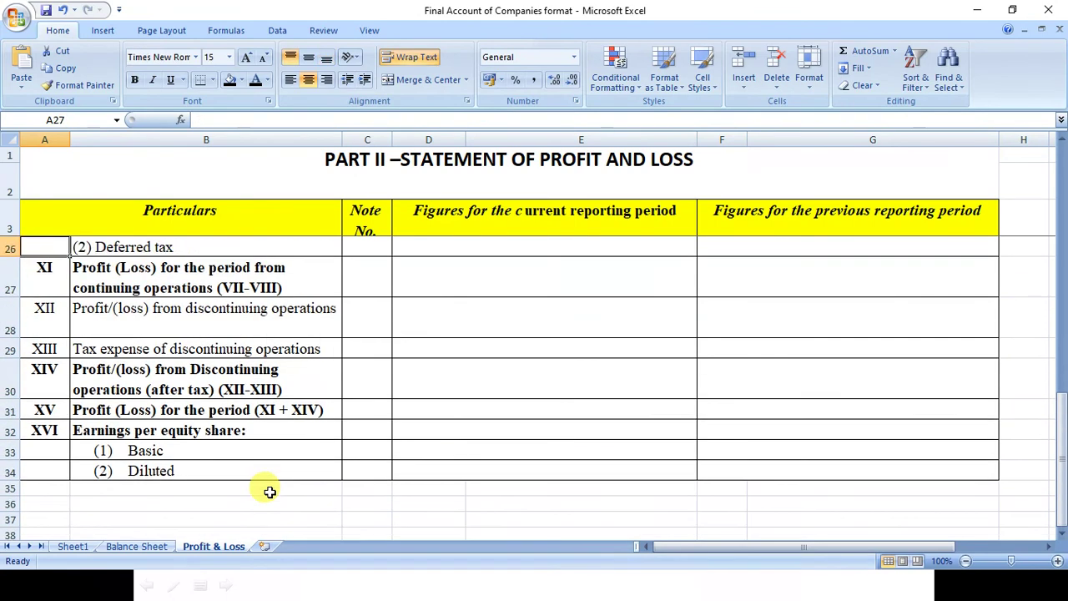
key(Down)
key(Down)
key(Down)
key(Down)
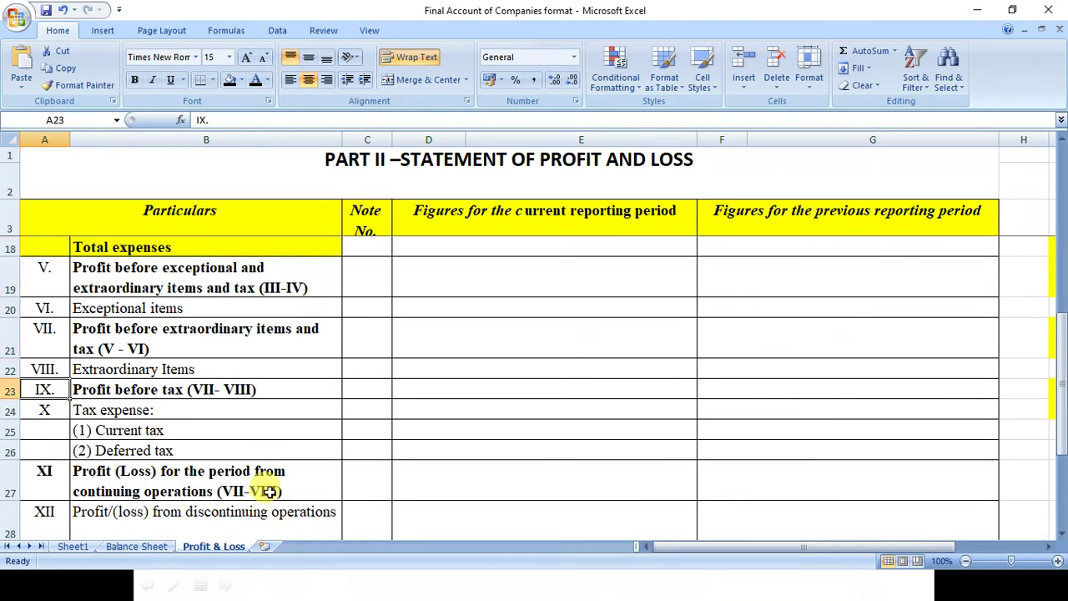
key(Down)
key(Down)
key(Down)
key(Down)
key(Down)
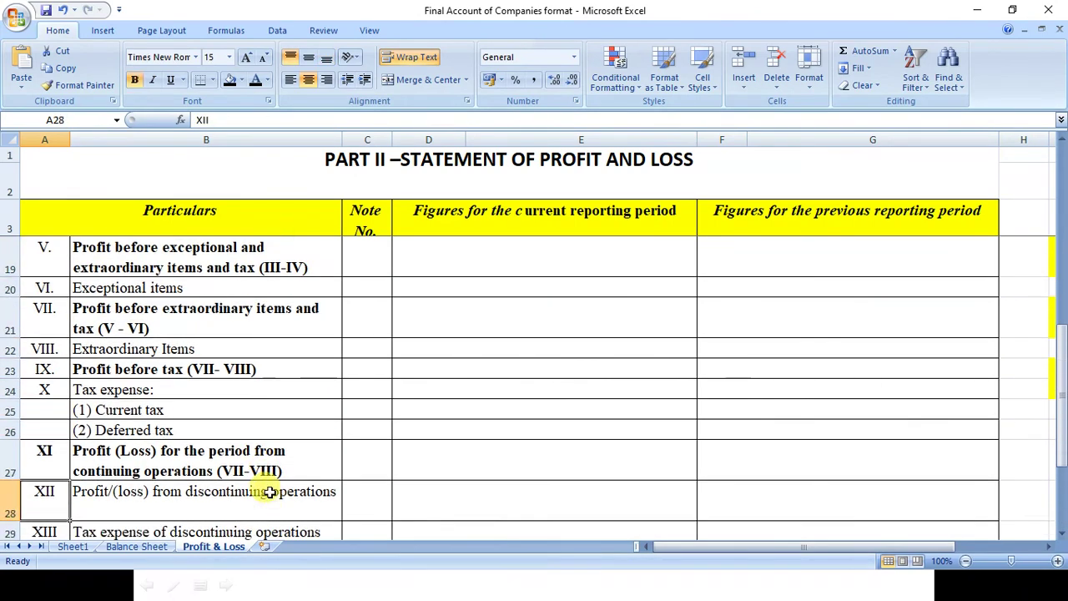
key(Up)
key(Up)
key(Up)
key(Down)
key(Down)
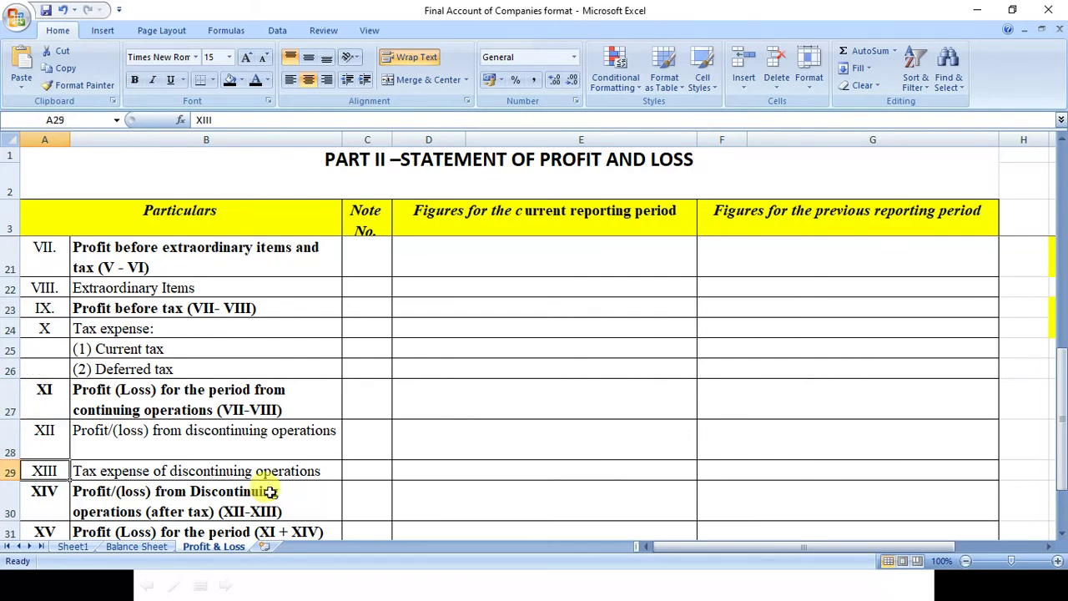
key(Down)
key(Down)
key(Down)
key(Down)
key(Down)
key(Up)
key(Up)
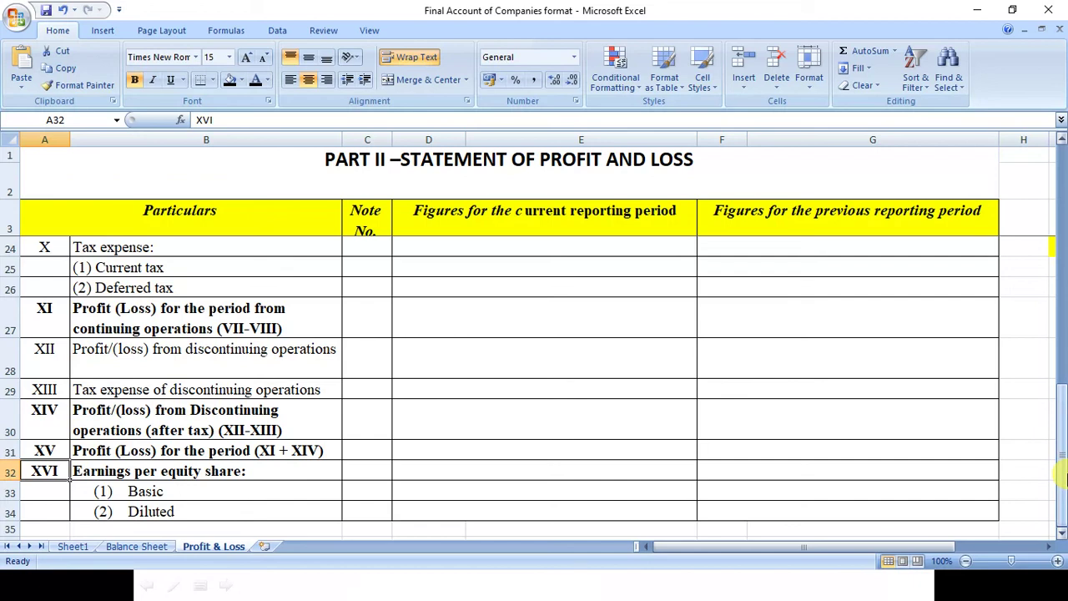
Examine the expense lines in B9:B16 and the two income lines in B5 and B6.
drag(1062, 474, 1010, 445)
drag(108, 351, 131, 493)
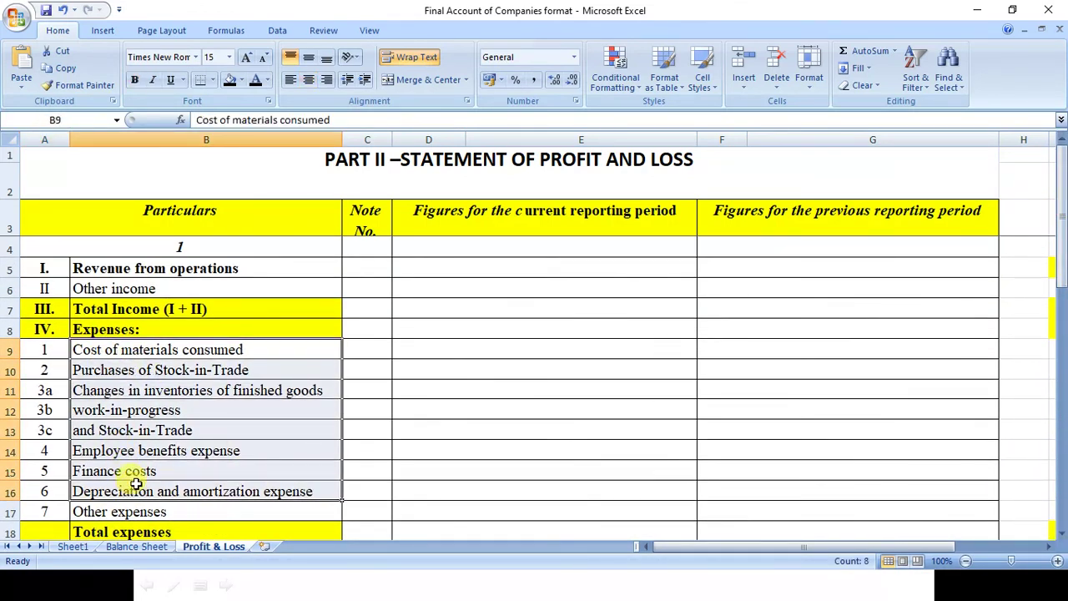
click(114, 286)
click(136, 267)
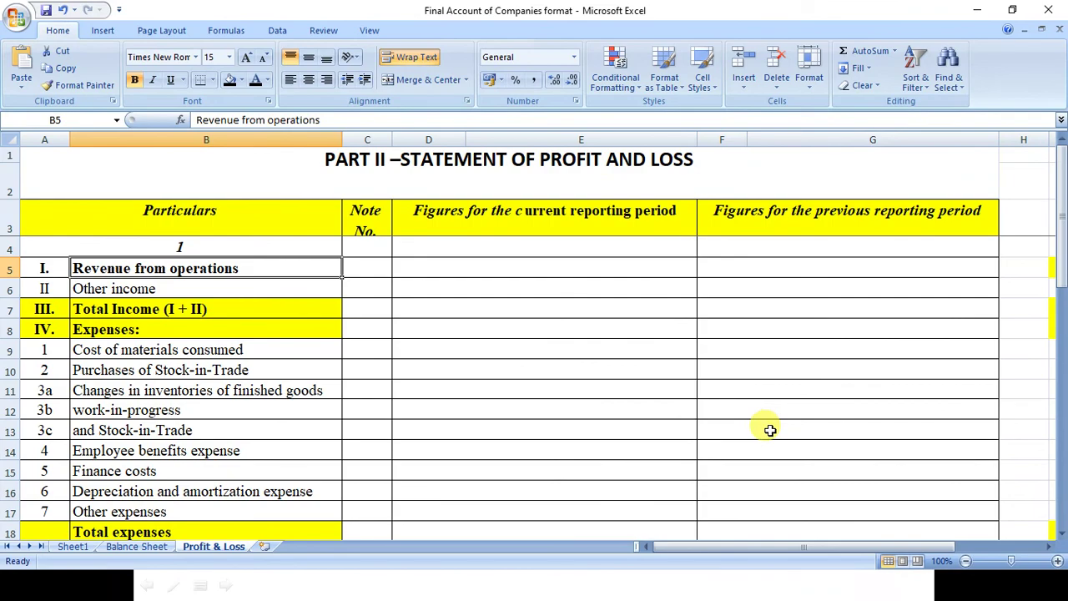
Switch to the slide show at the slide giving the source link for the Part II Statement of Profit and Loss.
click(792, 576)
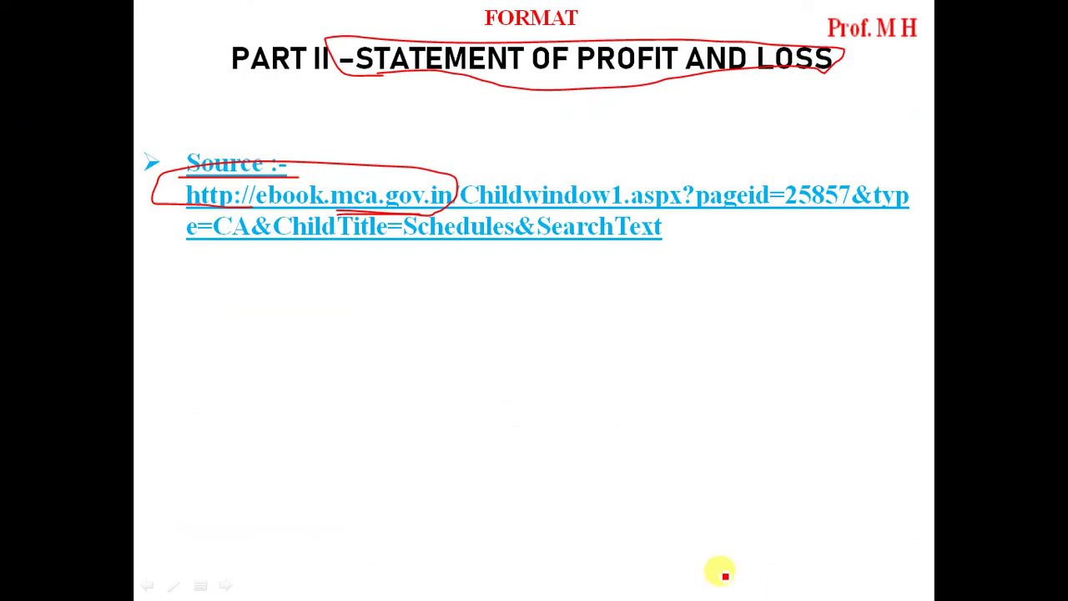
key(alt+Tab)
key(Tab)
key(Tab)
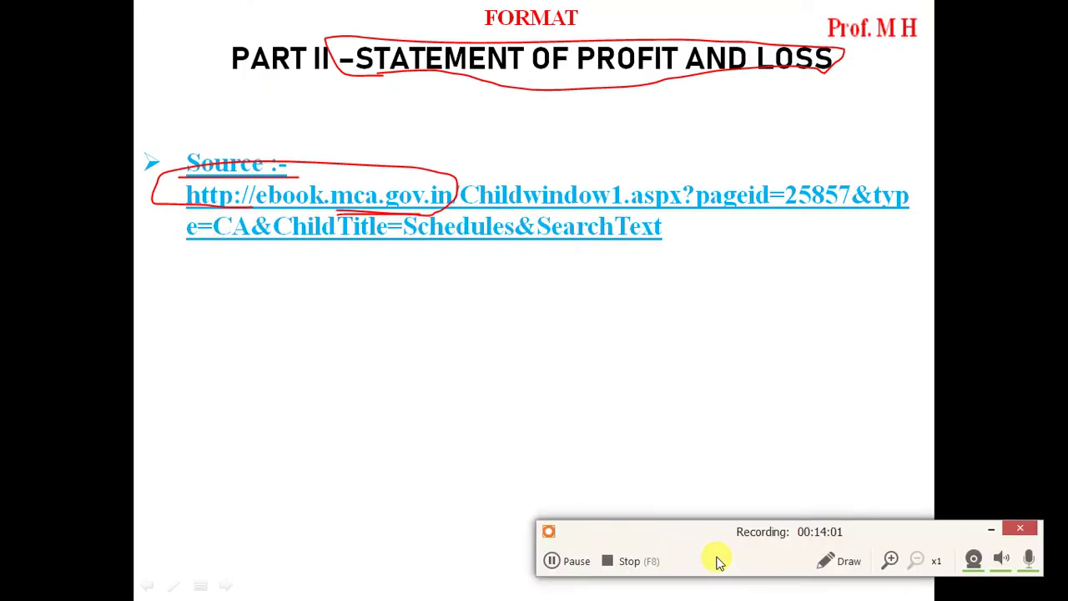